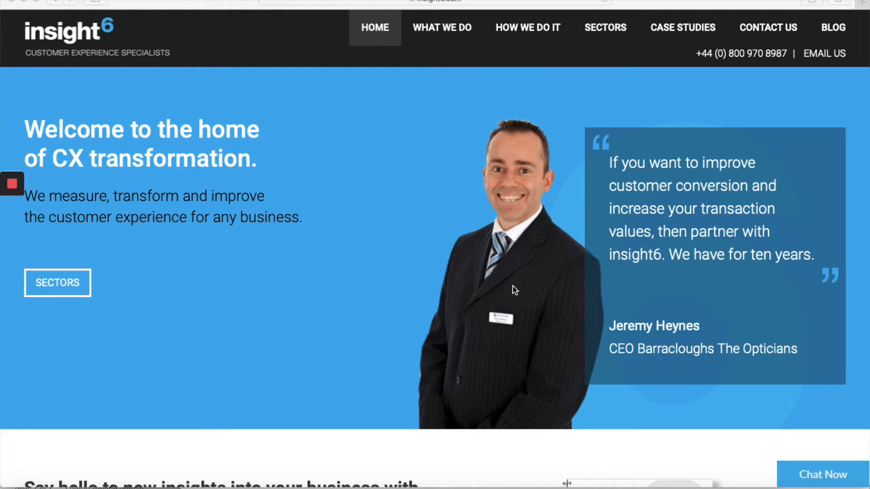
Step: Search Google for 'hairdressers in manchester' and scroll through the salon listings and map
{"action": "mouse_move", "coordinate": [15, 191]}
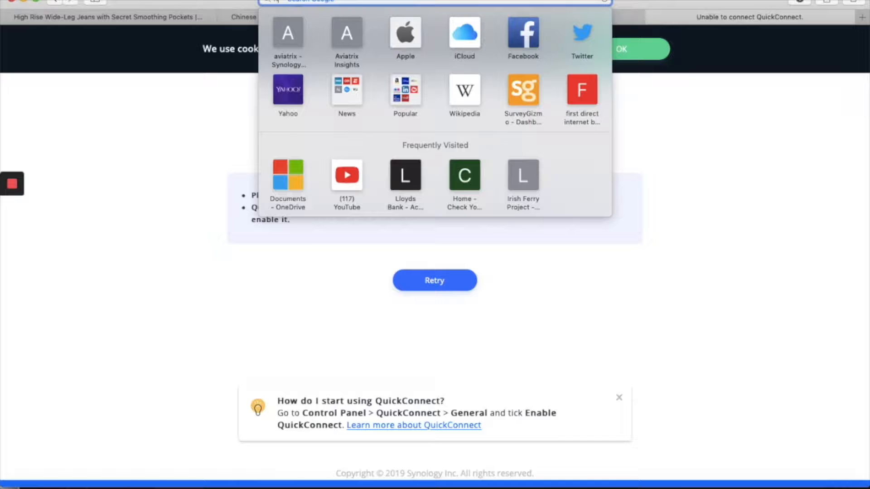
{"action": "type", "text": "ha"}
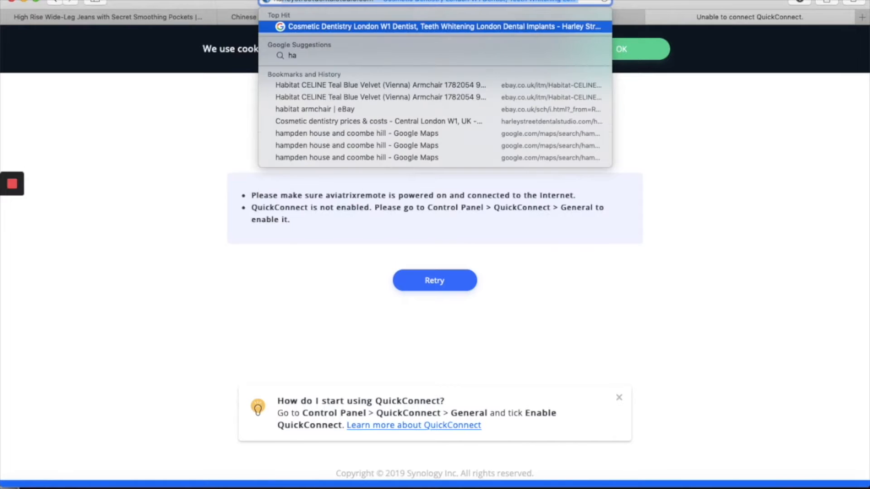
{"action": "type", "text": "irdresser"}
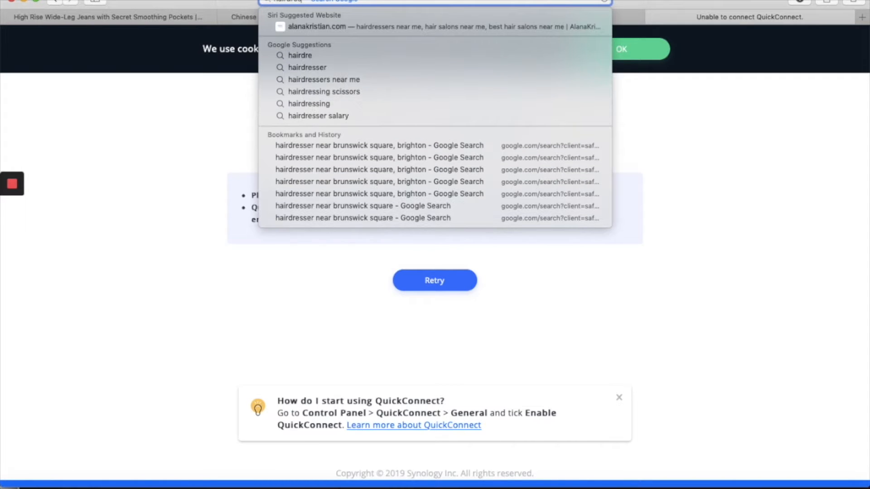
{"action": "type", "text": "s in"}
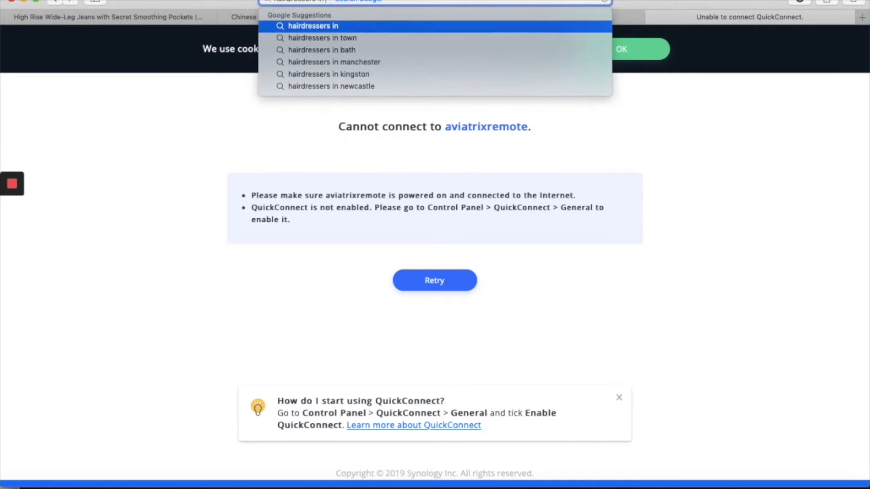
{"action": "type", "text": " mnc"}
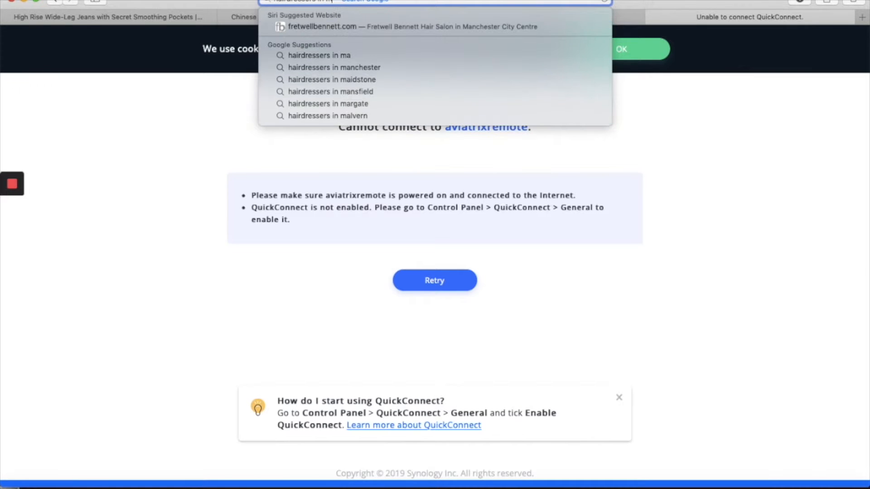
{"action": "key", "text": "BackSpace"}
{"action": "key", "text": "BackSpace"}
{"action": "type", "text": "anches"}
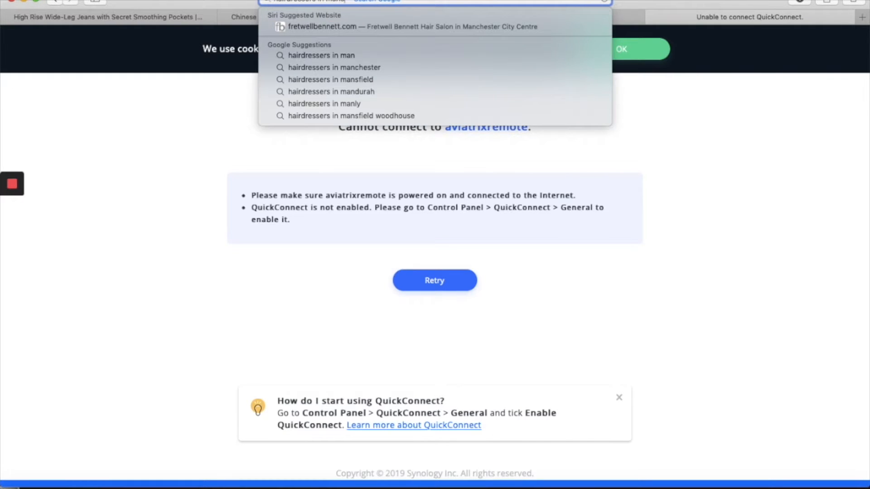
{"action": "type", "text": "ter"}
{"action": "key", "text": "Return"}
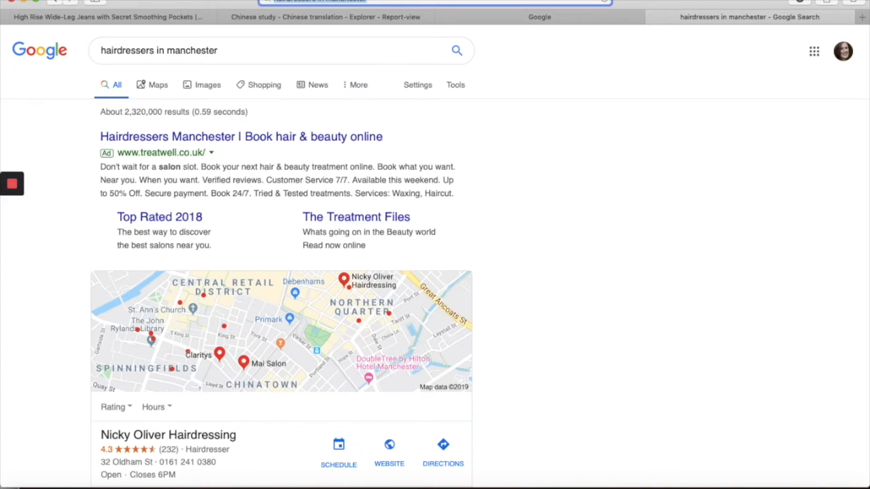
{"action": "scroll", "coordinate": [442, 347], "scroll_direction": "down", "scroll_amount": 5}
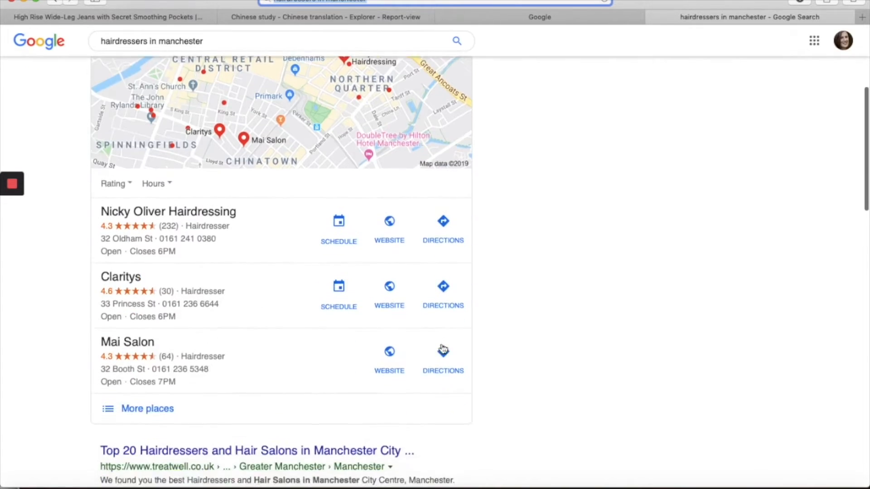
{"action": "scroll", "coordinate": [443, 351], "scroll_direction": "up", "scroll_amount": 5}
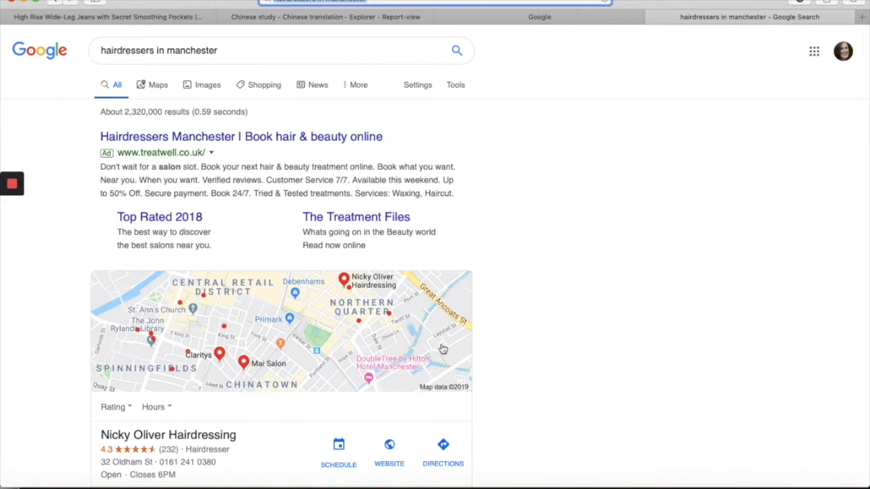
{"action": "scroll", "coordinate": [443, 349], "scroll_direction": "down", "scroll_amount": 1}
{"action": "scroll", "coordinate": [442, 348], "scroll_direction": "down", "scroll_amount": 10}
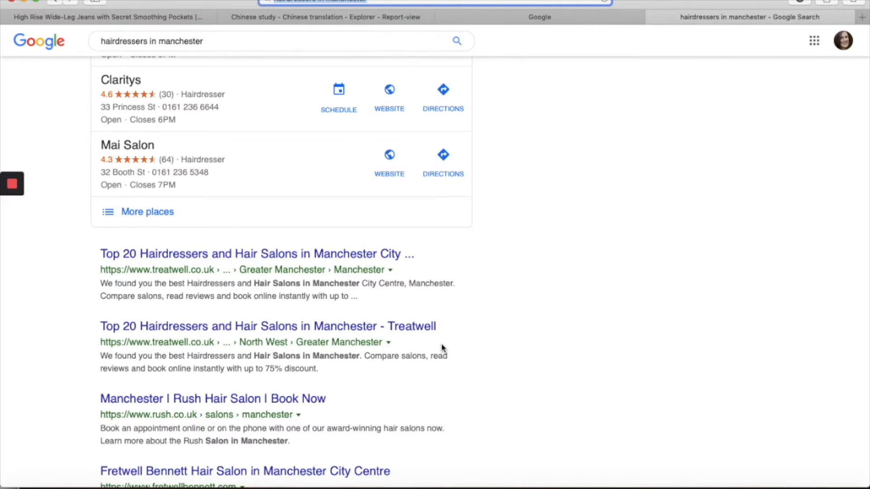
{"action": "scroll", "coordinate": [443, 348], "scroll_direction": "up", "scroll_amount": 8}
{"action": "scroll", "coordinate": [443, 347], "scroll_direction": "up", "scroll_amount": 2}
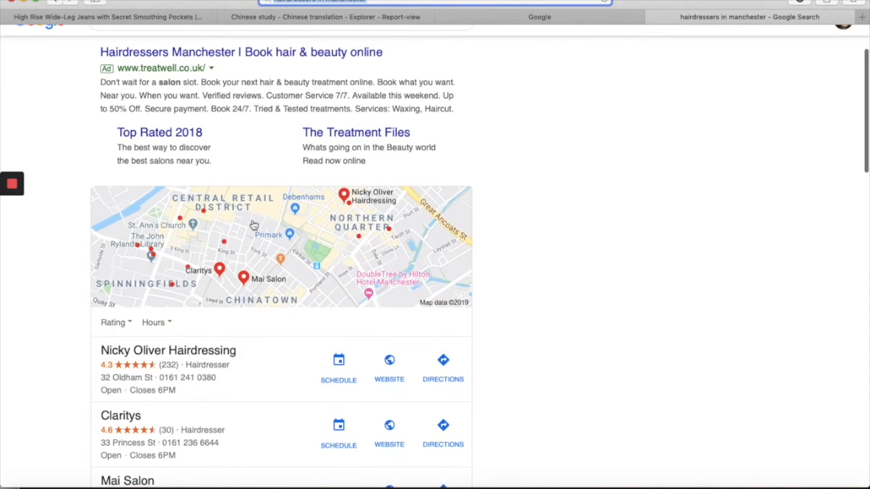
Step: Expand the local results map and show the Nicky Oliver Hairdressing salon's details (4.3 stars, 232 reviews)
{"action": "left_click", "coordinate": [229, 209]}
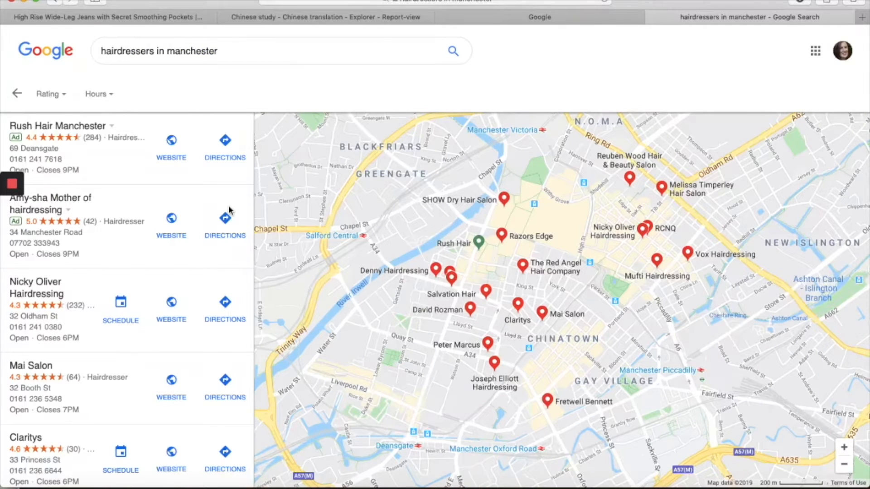
{"action": "left_click", "coordinate": [47, 285]}
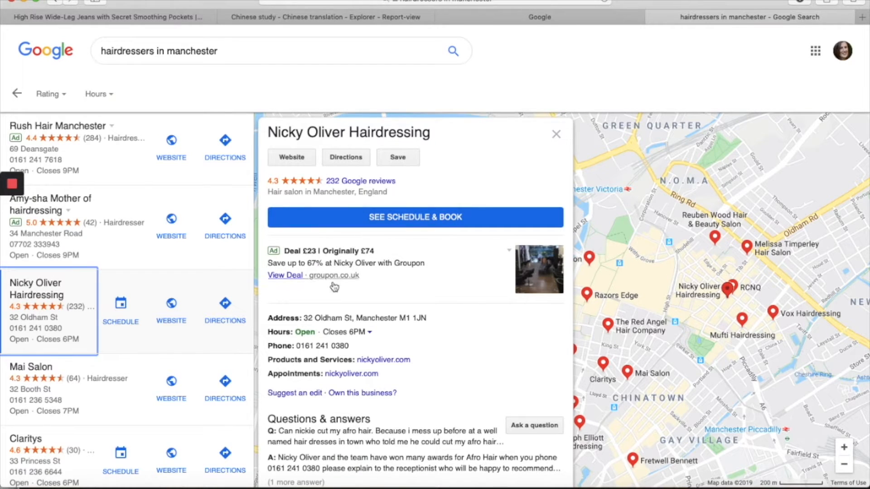
{"action": "scroll", "coordinate": [350, 286], "scroll_direction": "down", "scroll_amount": 2}
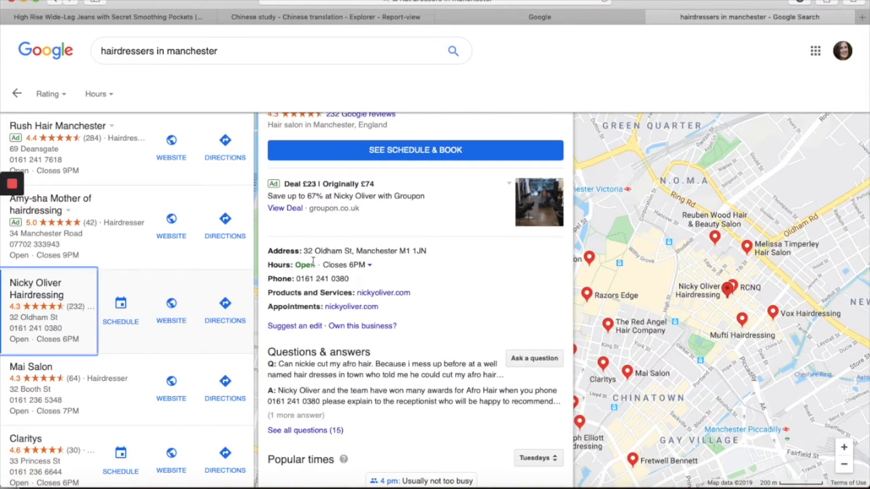
{"action": "scroll", "coordinate": [342, 278], "scroll_direction": "down", "scroll_amount": 4}
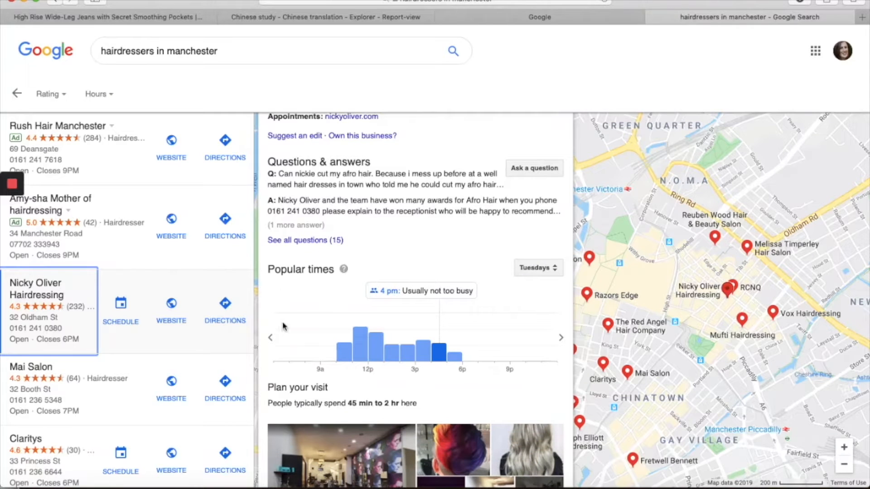
{"action": "scroll", "coordinate": [299, 339], "scroll_direction": "down", "scroll_amount": 5}
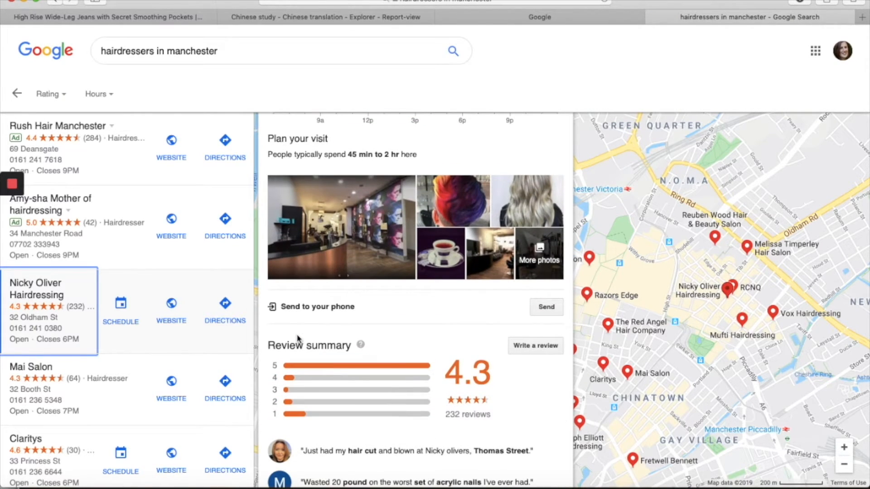
{"action": "scroll", "coordinate": [298, 338], "scroll_direction": "down", "scroll_amount": 4}
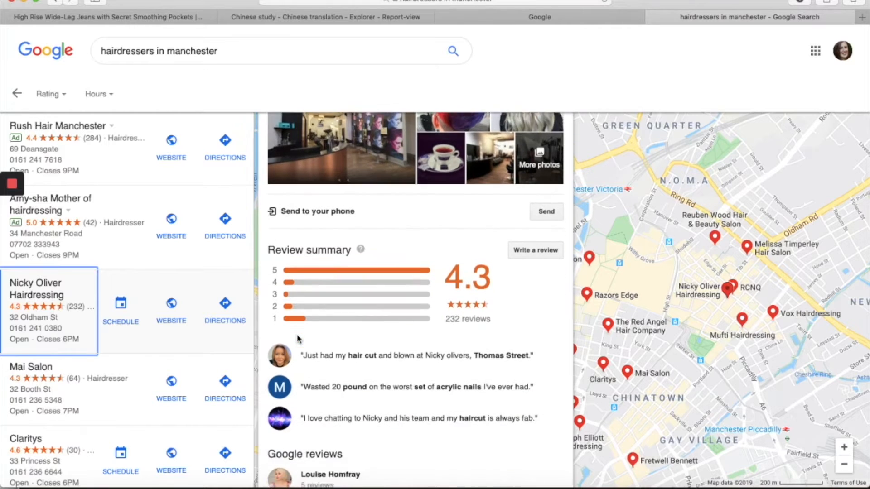
{"action": "scroll", "coordinate": [336, 355], "scroll_direction": "down", "scroll_amount": 8}
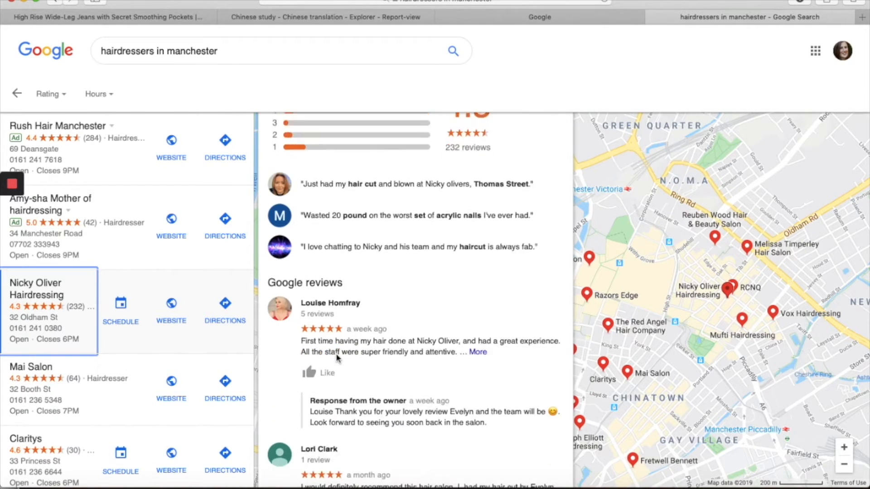
{"action": "scroll", "coordinate": [336, 353], "scroll_direction": "up", "scroll_amount": 15}
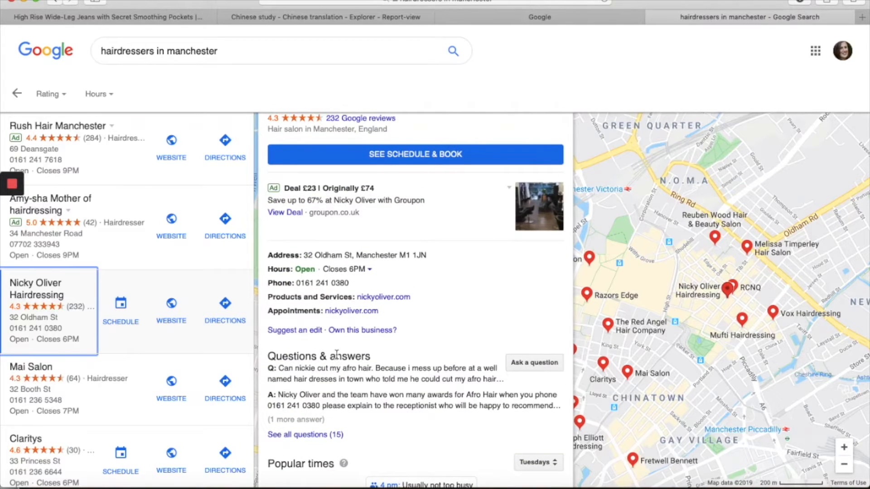
{"action": "scroll", "coordinate": [337, 355], "scroll_direction": "up", "scroll_amount": 2}
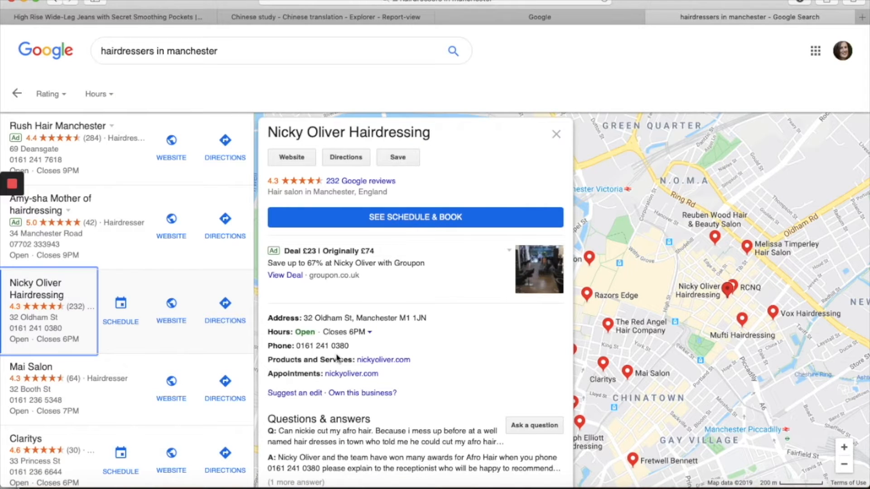
Step: Read through Nicky Oliver Hairdressing's reviews, then return to its hours, phone and website details
{"action": "scroll", "coordinate": [360, 390], "scroll_direction": "down", "scroll_amount": 2}
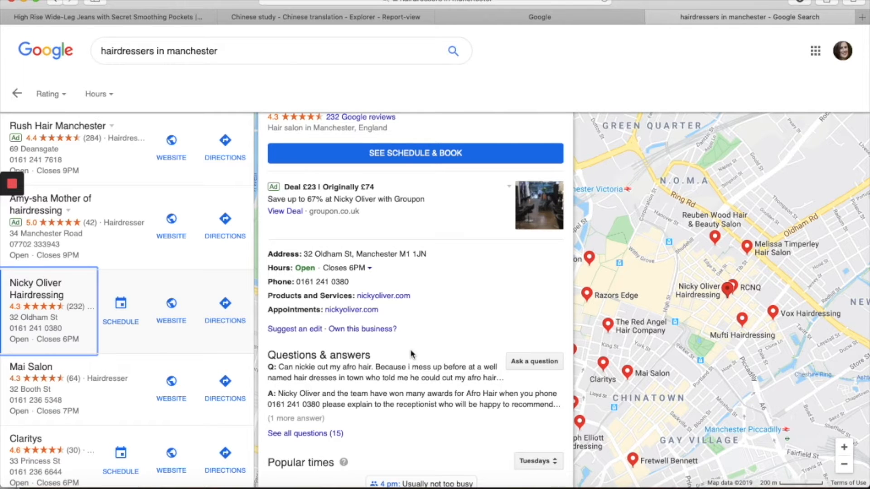
{"action": "scroll", "coordinate": [411, 354], "scroll_direction": "down", "scroll_amount": 4}
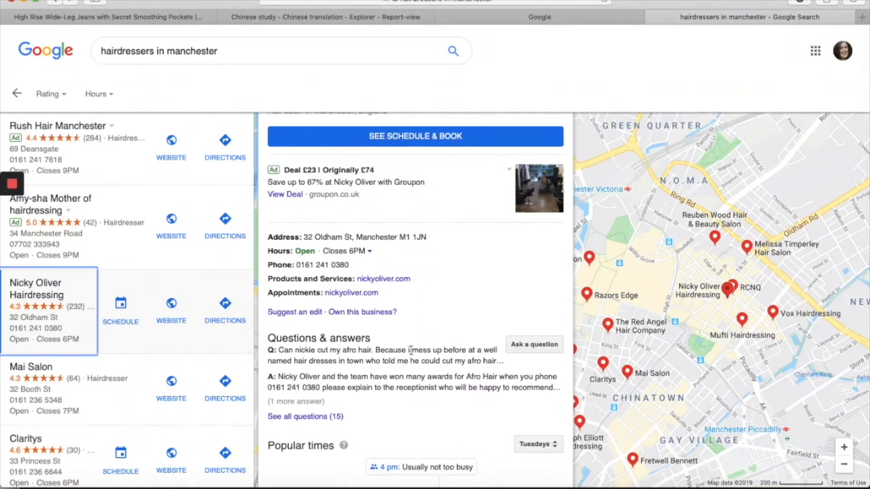
{"action": "scroll", "coordinate": [411, 351], "scroll_direction": "down", "scroll_amount": 2}
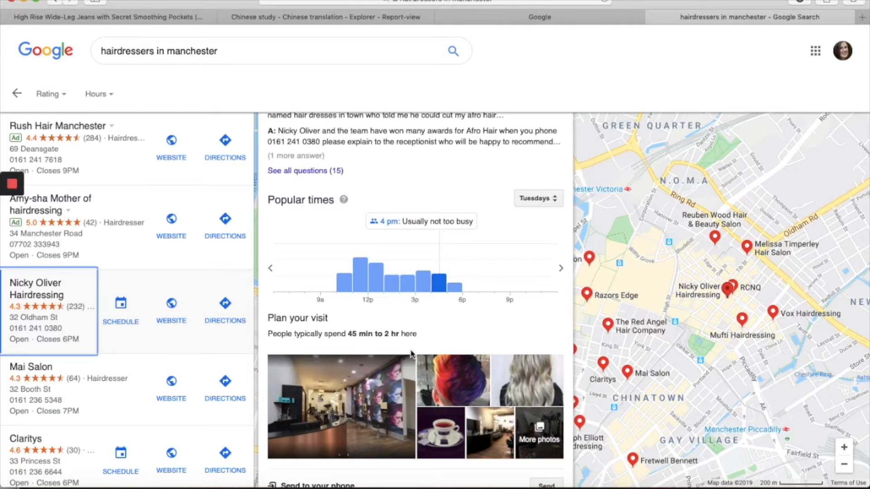
{"action": "scroll", "coordinate": [411, 351], "scroll_direction": "down", "scroll_amount": 2}
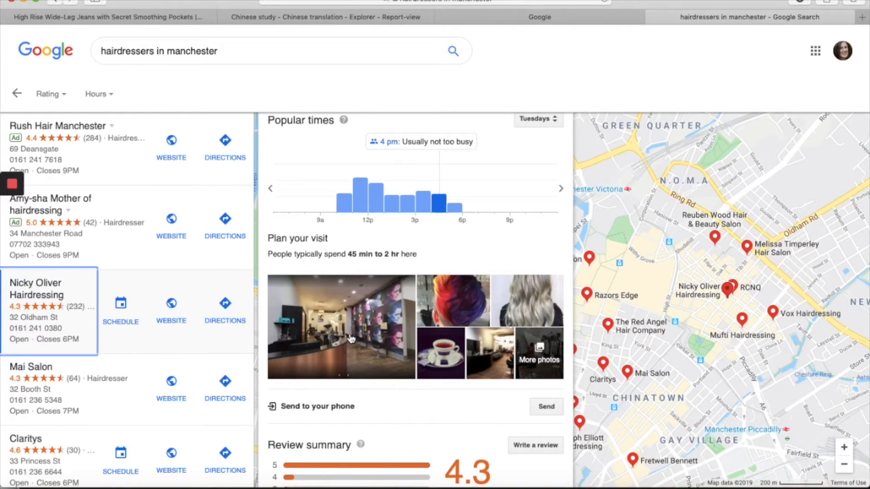
{"action": "scroll", "coordinate": [351, 339], "scroll_direction": "down", "scroll_amount": 8}
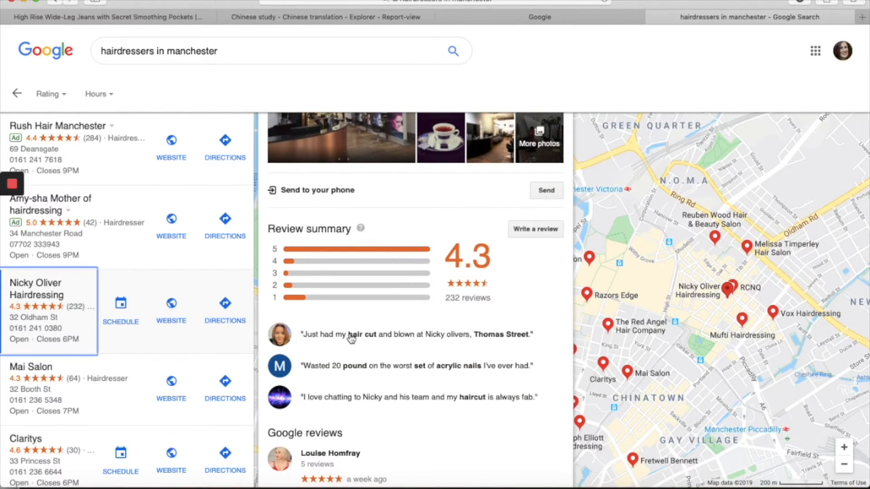
{"action": "scroll", "coordinate": [351, 339], "scroll_direction": "down", "scroll_amount": 2}
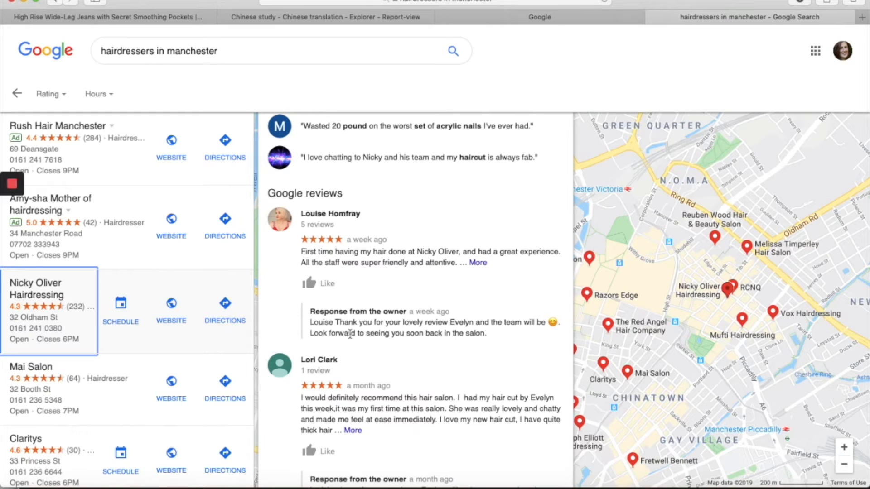
{"action": "scroll", "coordinate": [350, 334], "scroll_direction": "up", "scroll_amount": 12}
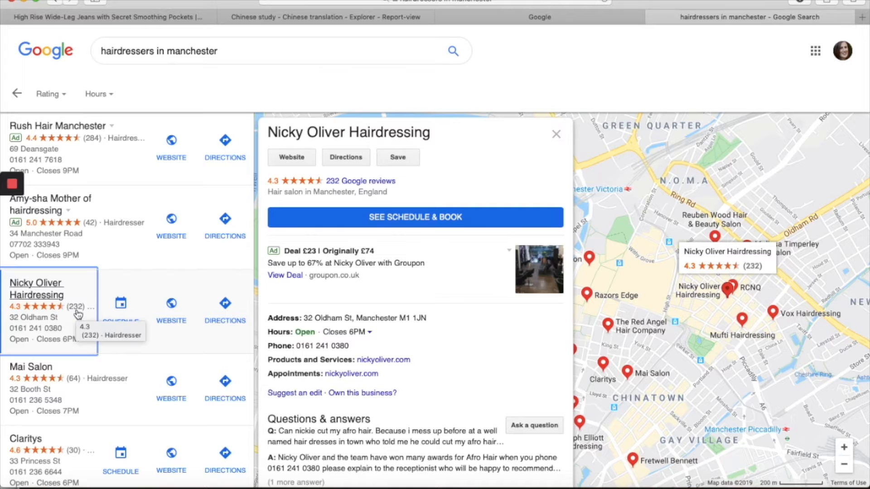
Step: Scroll up and down the Manchester hairdresser results list
{"action": "scroll", "coordinate": [78, 314], "scroll_direction": "down", "scroll_amount": 10}
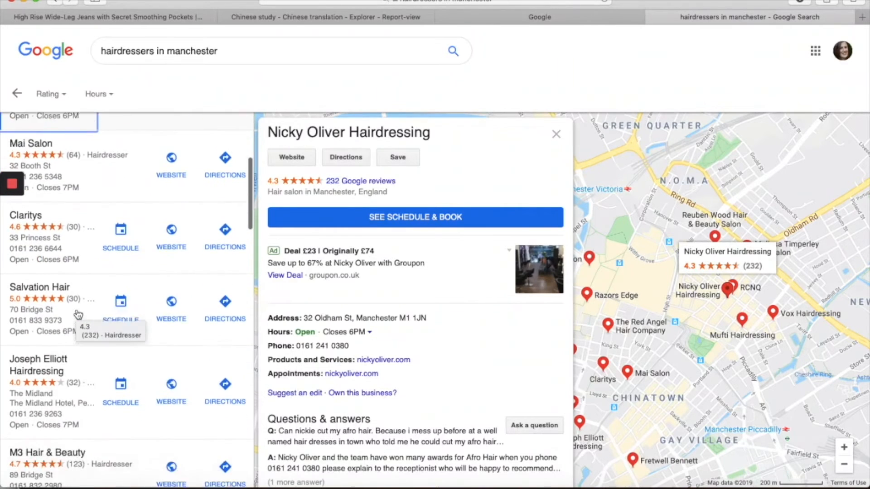
{"action": "scroll", "coordinate": [78, 314], "scroll_direction": "down", "scroll_amount": 8}
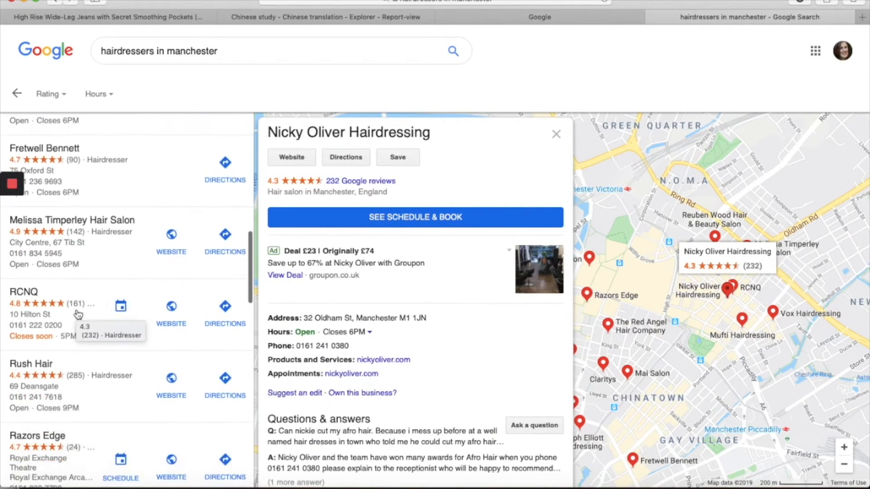
{"action": "scroll", "coordinate": [78, 314], "scroll_direction": "down", "scroll_amount": 2}
{"action": "scroll", "coordinate": [78, 312], "scroll_direction": "up", "scroll_amount": 5}
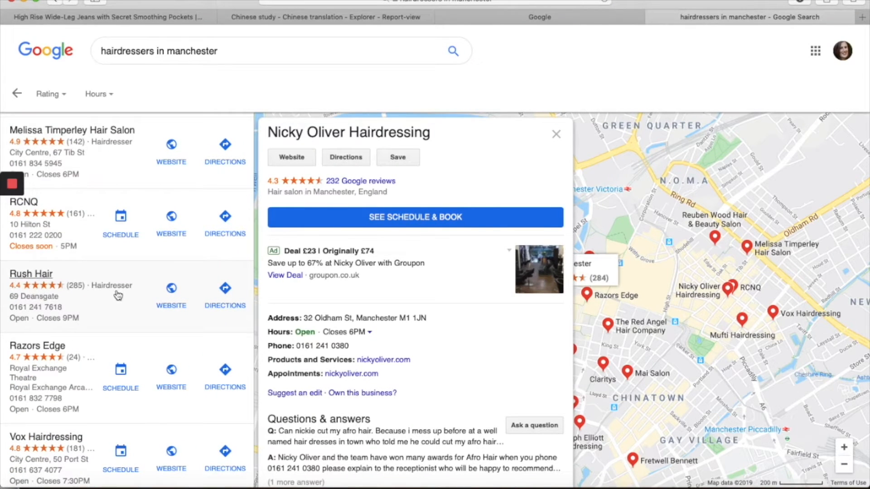
{"action": "scroll", "coordinate": [85, 293], "scroll_direction": "up", "scroll_amount": 4}
{"action": "scroll", "coordinate": [85, 294], "scroll_direction": "up", "scroll_amount": 10}
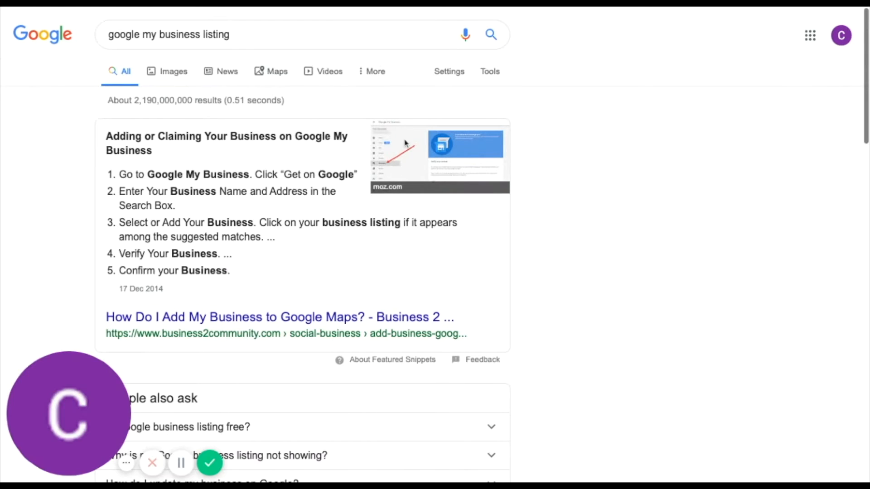
Step: Open the 'Google My Business – Drive Customer Engagement on Google' result
{"action": "scroll", "coordinate": [493, 195], "scroll_direction": "down", "scroll_amount": 2}
{"action": "scroll", "coordinate": [493, 195], "scroll_direction": "down", "scroll_amount": 5}
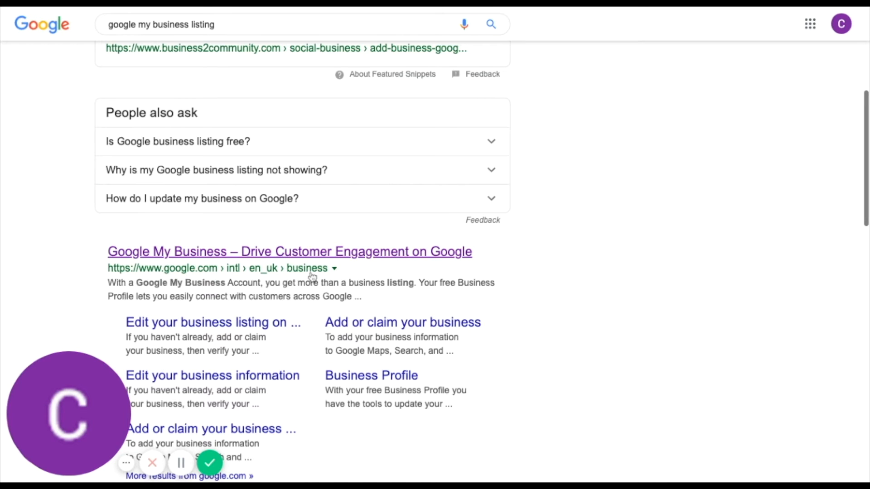
{"action": "left_click", "coordinate": [340, 252]}
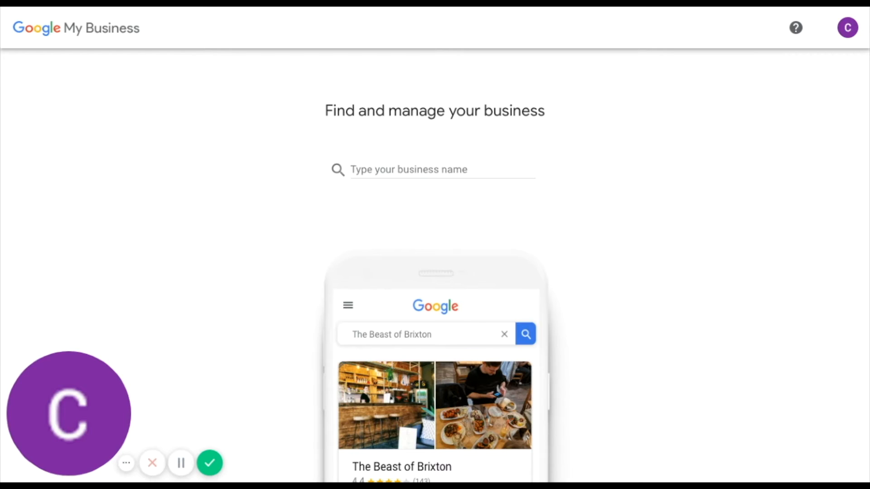
Step: Enter 'insight6 - Cumbria' as the business name and choose to create a business with it
{"action": "left_click", "coordinate": [361, 168]}
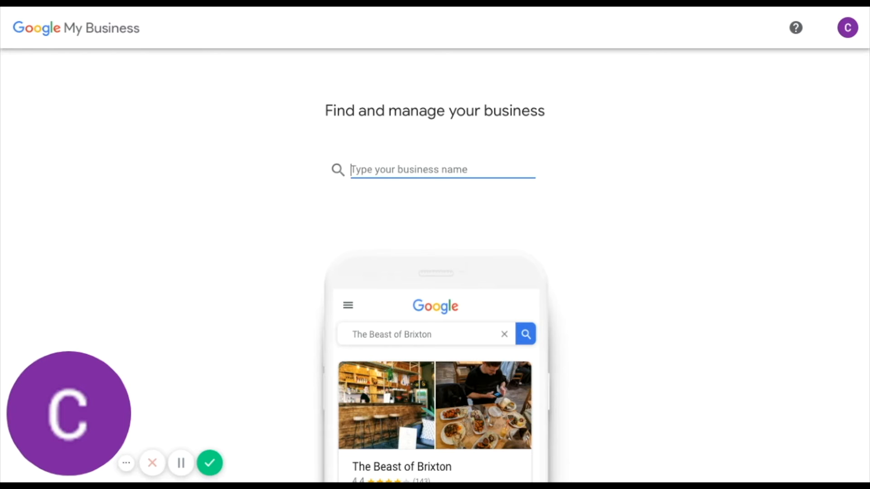
{"action": "type", "text": "ins"}
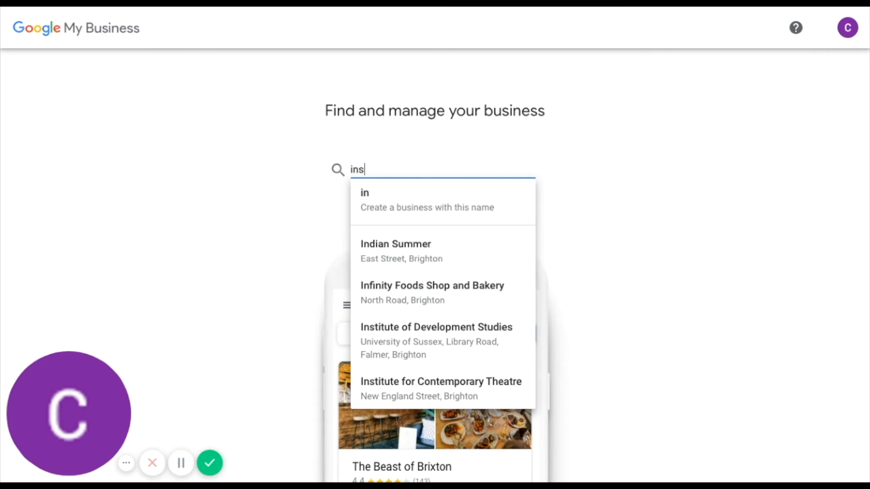
{"action": "type", "text": "ight6 - C"}
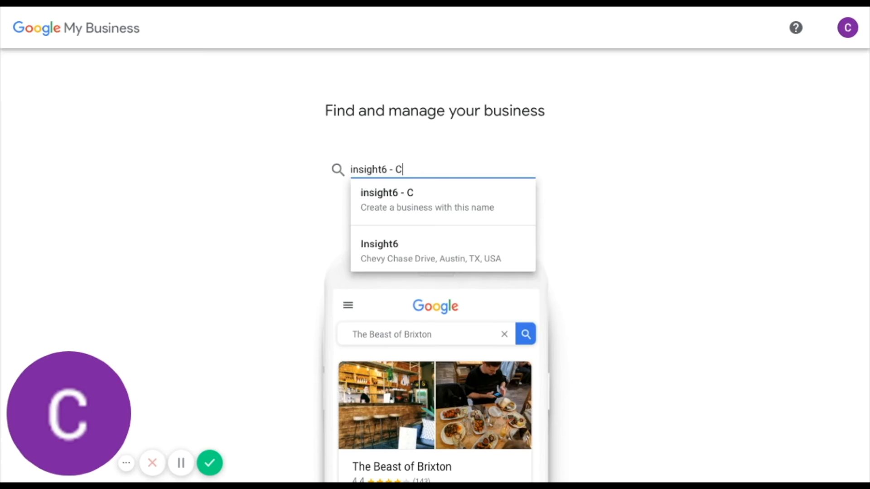
{"action": "type", "text": "umbria"}
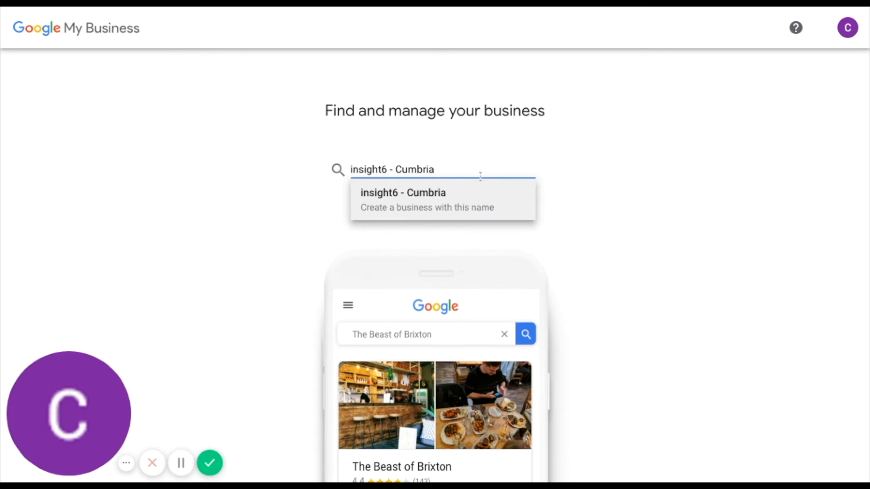
{"action": "left_click", "coordinate": [437, 192]}
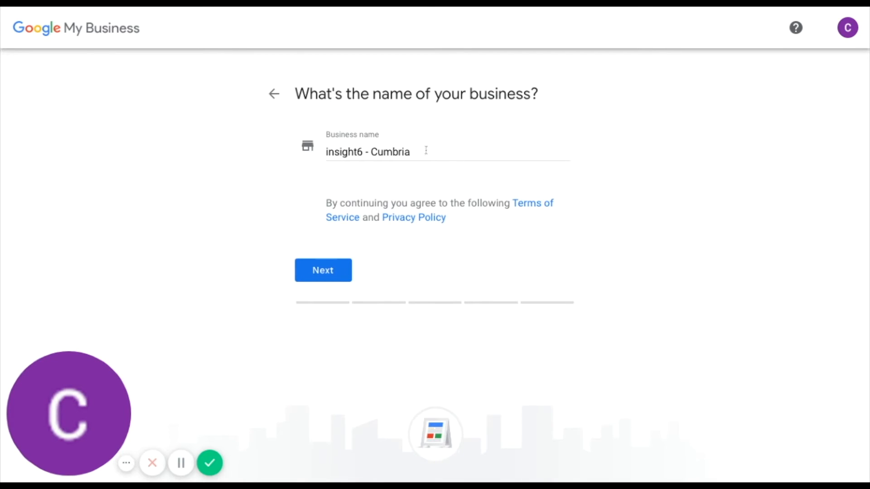
Step: Confirm the business name, then pick Consultant as the business category
{"action": "left_click", "coordinate": [332, 273]}
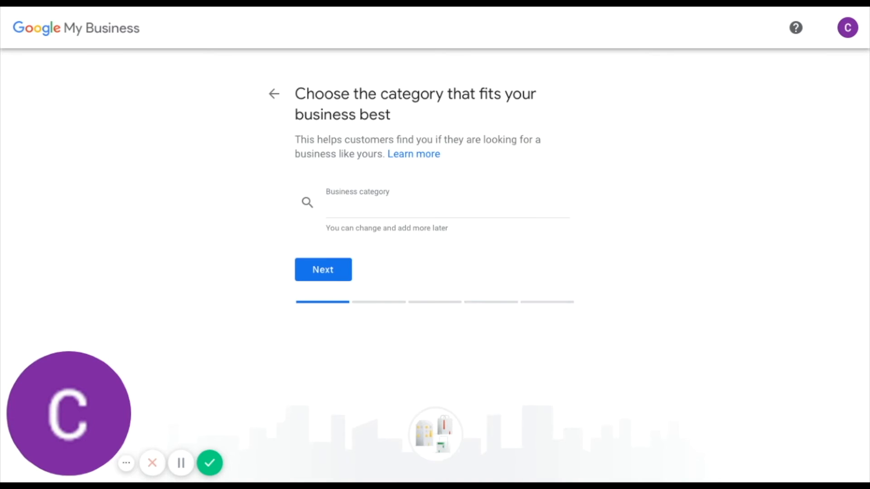
{"action": "left_click", "coordinate": [340, 209]}
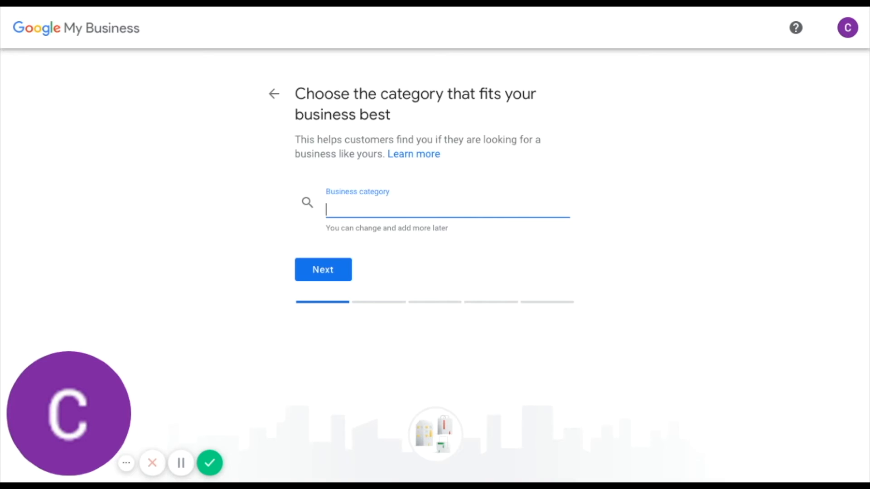
{"action": "type", "text": "Consu"}
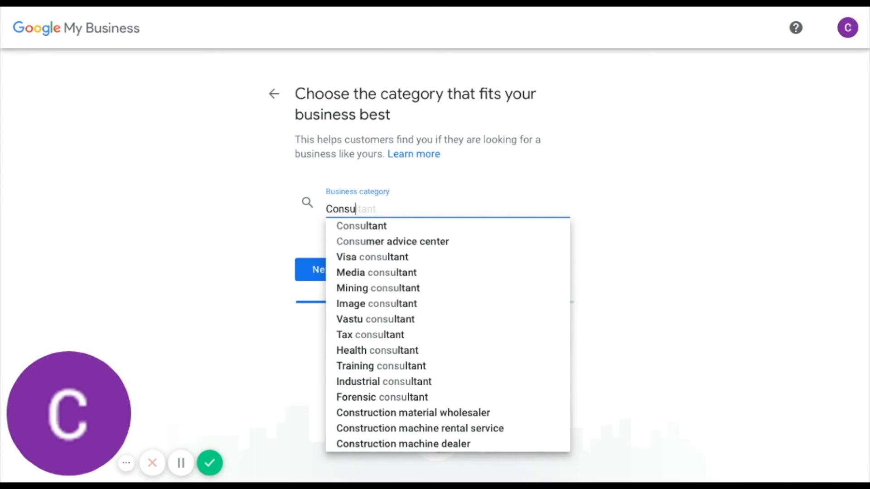
{"action": "type", "text": "ltant"}
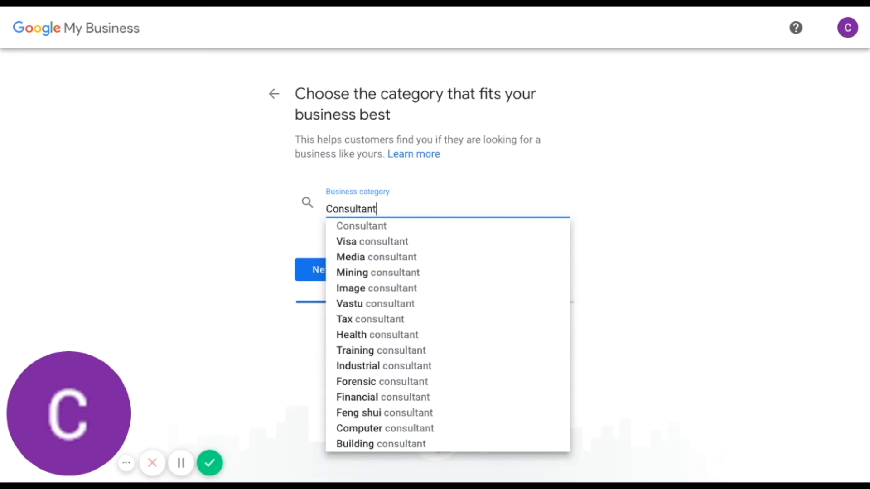
{"action": "left_click", "coordinate": [369, 228]}
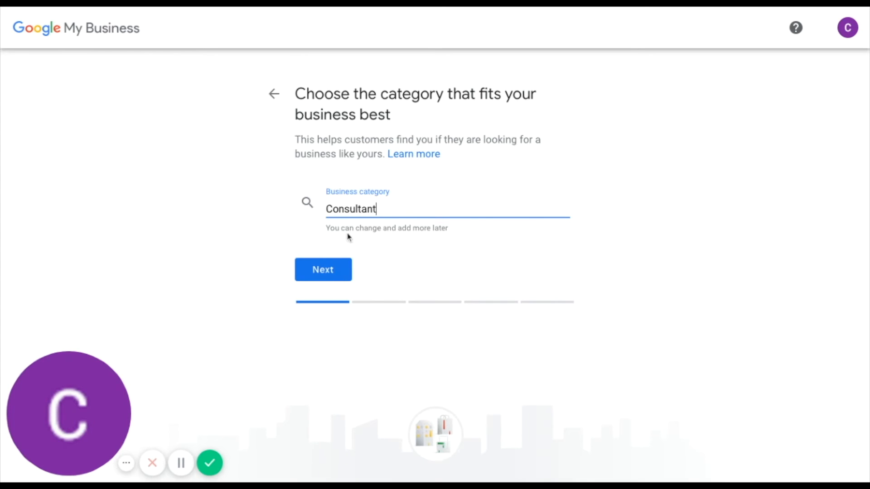
{"action": "left_click", "coordinate": [328, 269]}
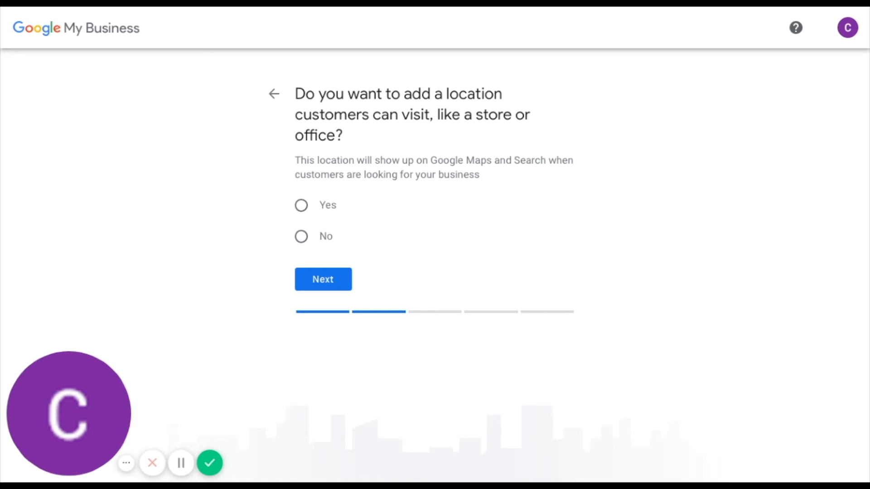
Step: Answer No to adding a location customers can visit and proceed
{"action": "left_click", "coordinate": [302, 238]}
{"action": "left_click", "coordinate": [327, 282]}
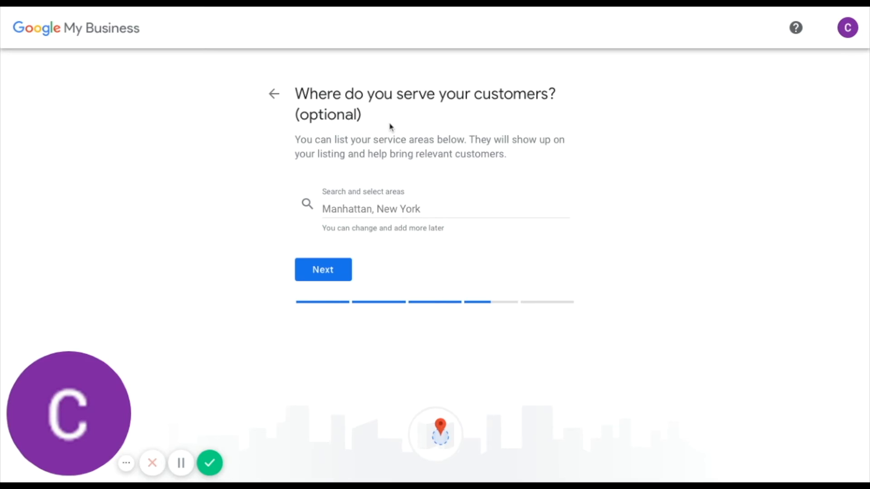
Step: Add Kendal, Carlisle and Windermere in Cumbria, UK as service areas
{"action": "left_click", "coordinate": [350, 211]}
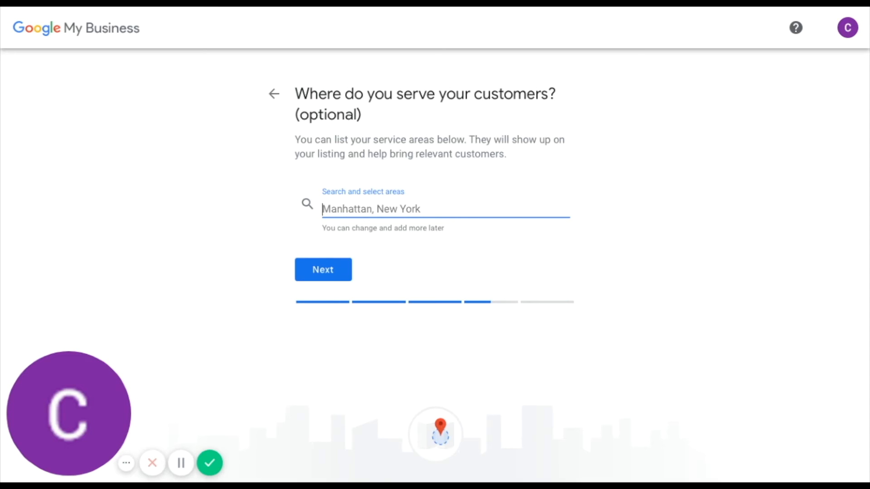
{"action": "type", "text": "Ke"}
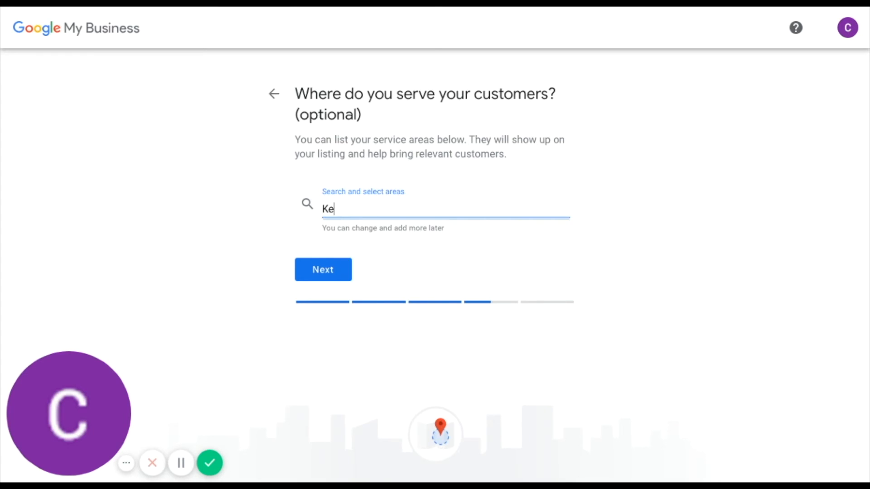
{"action": "type", "text": "ndal"}
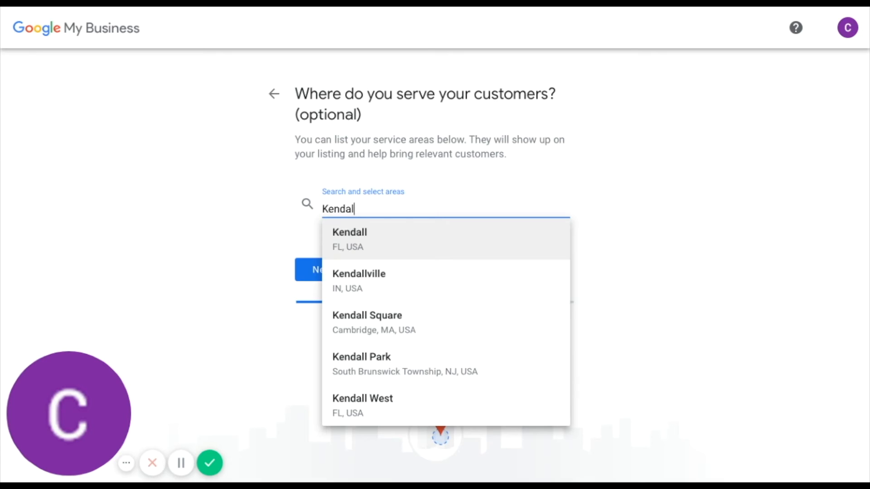
{"action": "type", "text": " cum"}
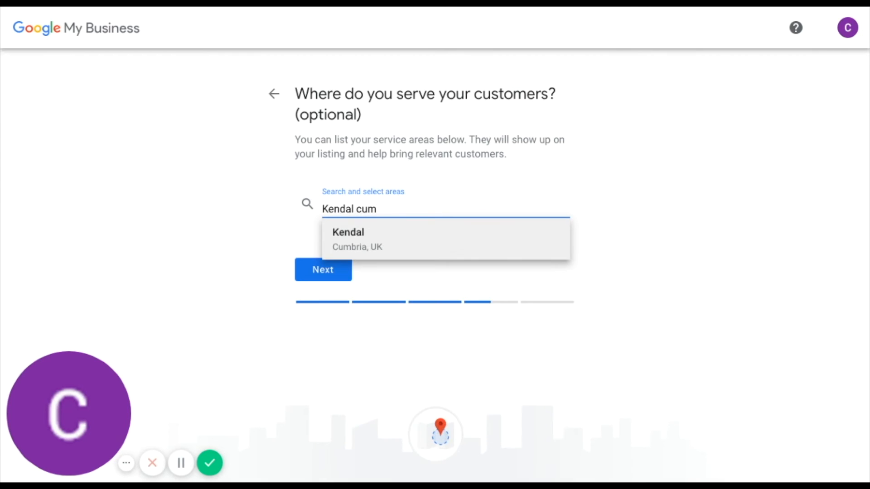
{"action": "left_click", "coordinate": [346, 239]}
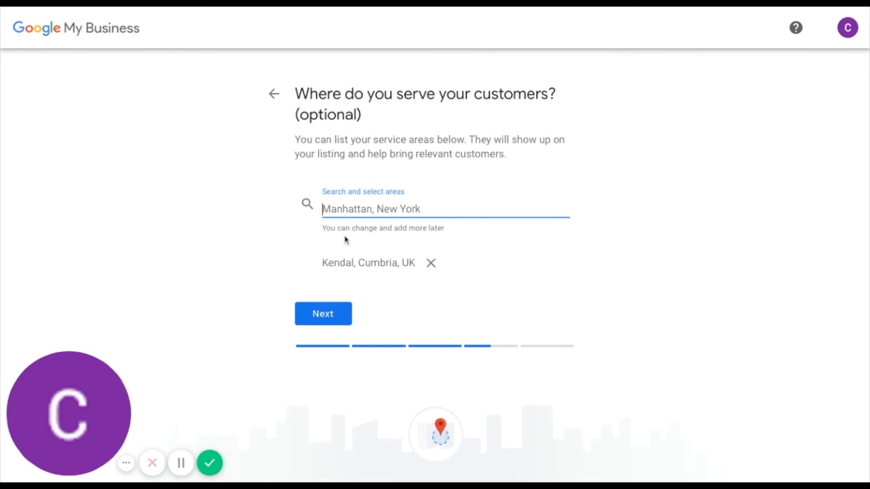
{"action": "type", "text": "carlisle cum"}
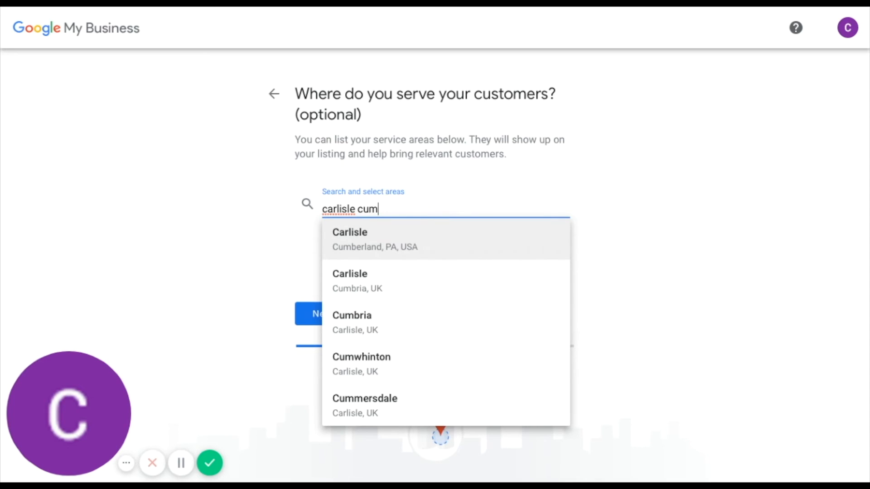
{"action": "left_click", "coordinate": [352, 285]}
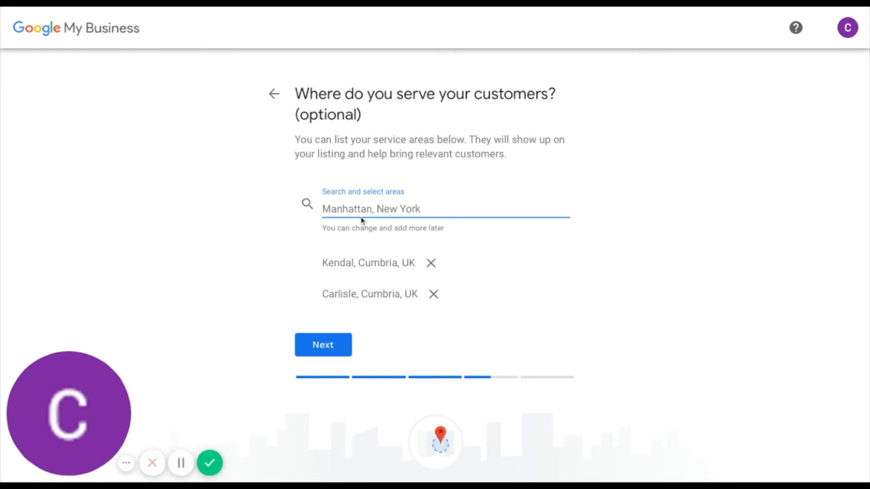
{"action": "type", "text": "windere"}
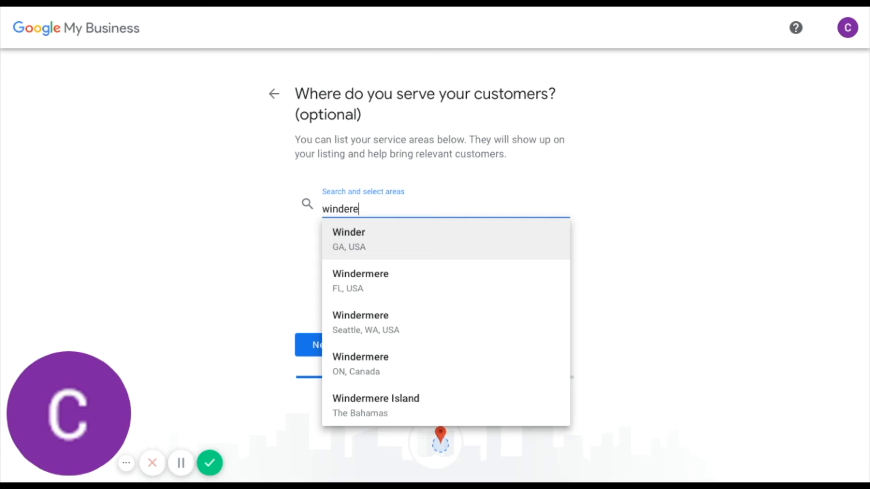
{"action": "type", "text": "mere, "}
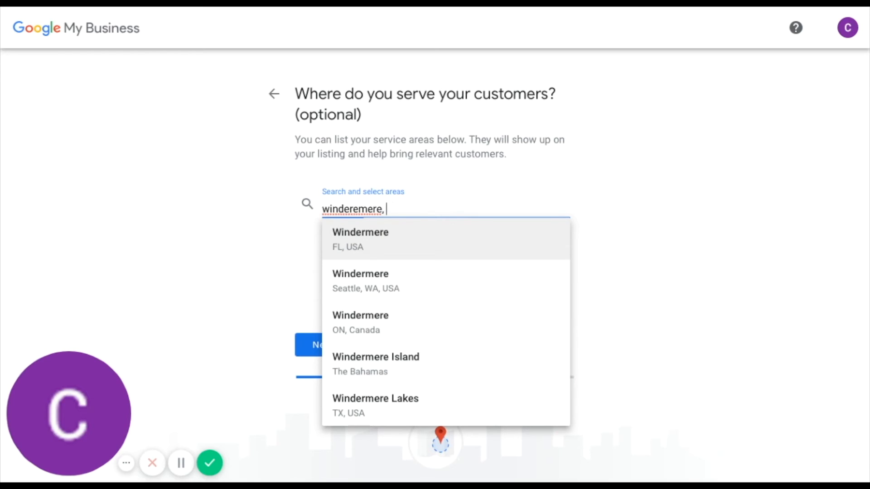
{"action": "type", "text": "cumb"}
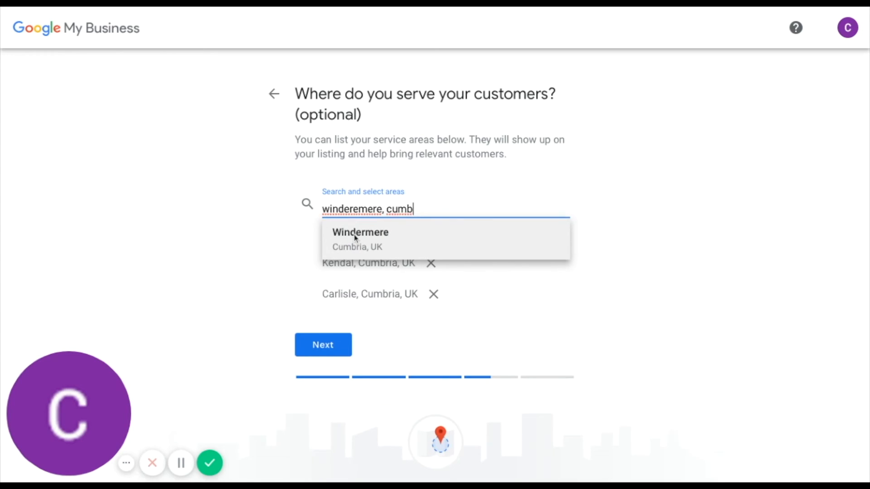
{"action": "left_click", "coordinate": [355, 238]}
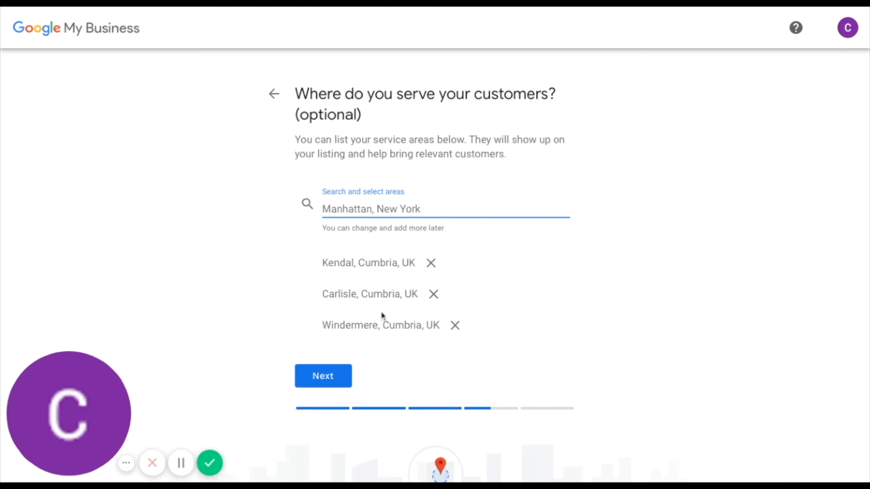
Step: Fill in the suggested contact phone number and the website insight6.com
{"action": "left_click", "coordinate": [323, 376]}
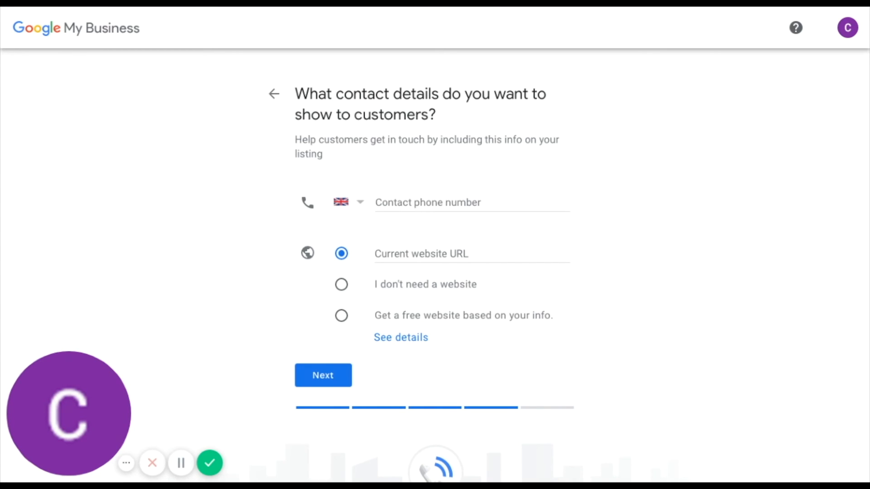
{"action": "left_click", "coordinate": [411, 199]}
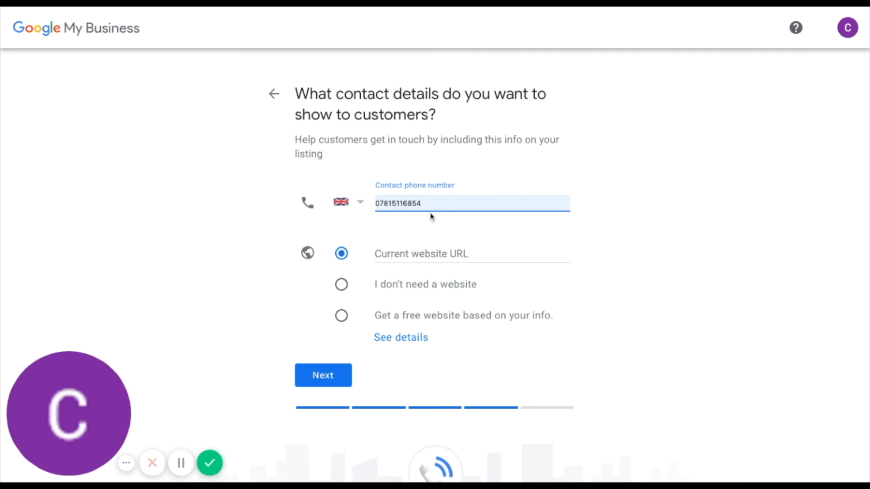
{"action": "left_click", "coordinate": [432, 216]}
{"action": "left_click", "coordinate": [388, 256]}
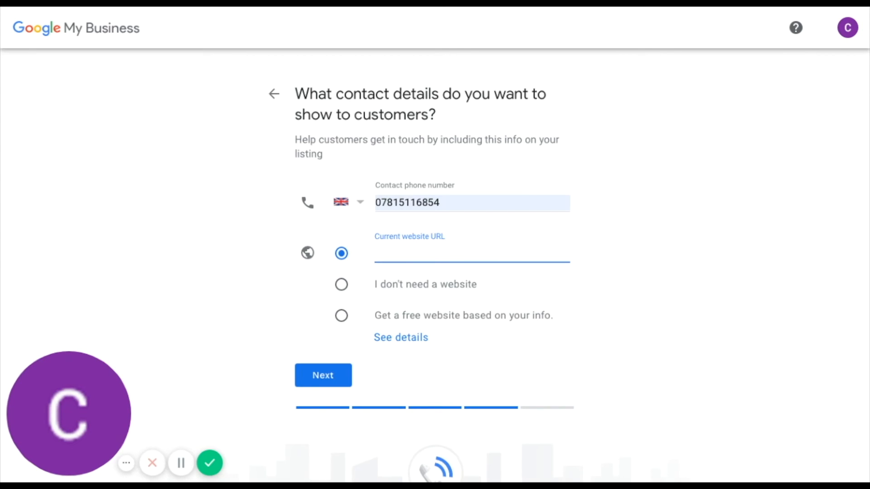
{"action": "type", "text": "insights.com"}
{"action": "left_click", "coordinate": [311, 385]}
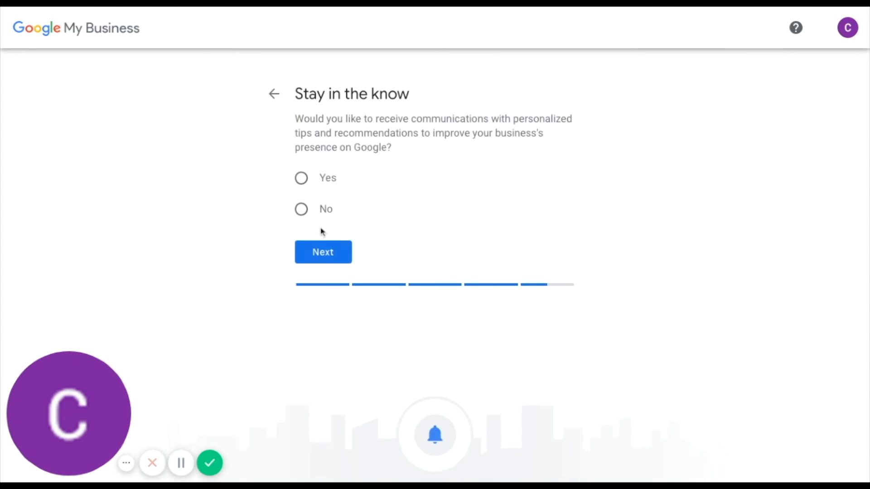
Step: Revisit the contact details, then opt in to tips and recommendations to reach the finish step
{"action": "left_click", "coordinate": [274, 94]}
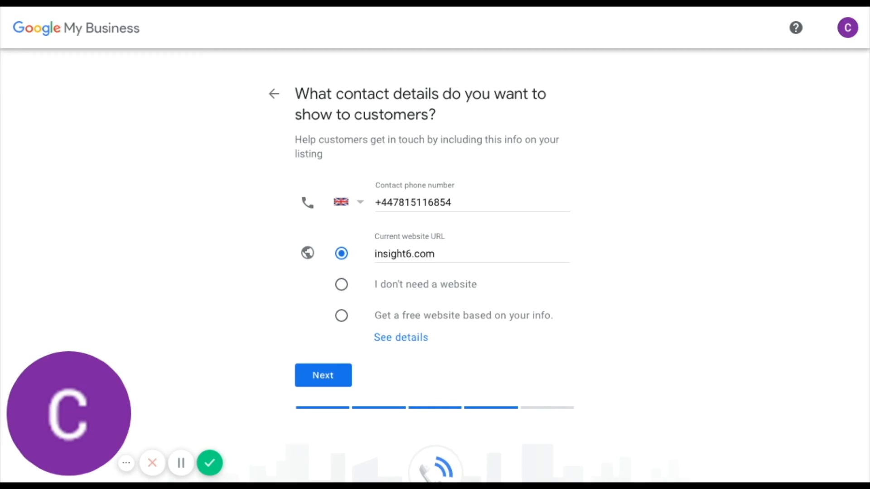
{"action": "left_click", "coordinate": [318, 379]}
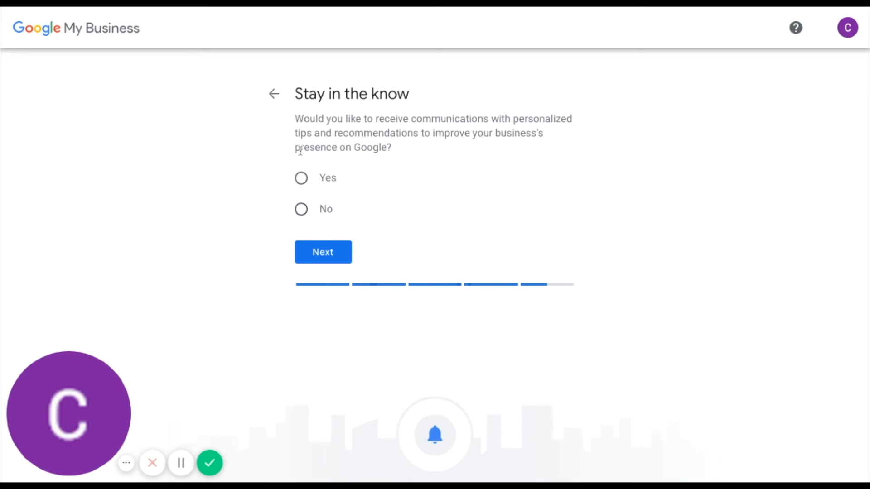
{"action": "left_click", "coordinate": [302, 182]}
{"action": "left_click", "coordinate": [336, 257]}
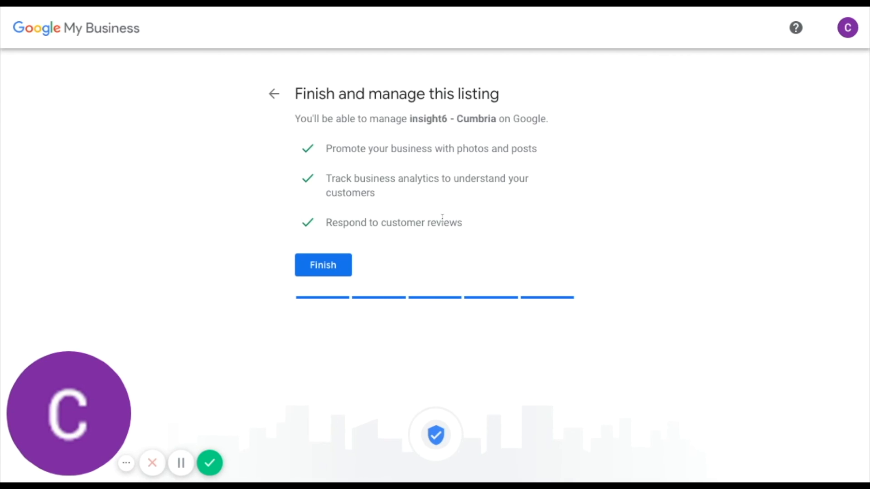
Step: Finish the insight6 - Cumbria listing setup to reach the mailing address page
{"action": "left_click", "coordinate": [315, 266]}
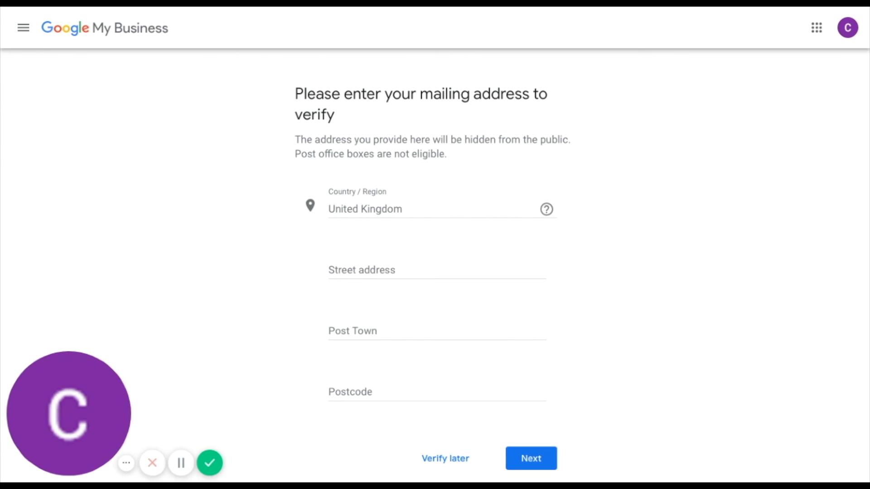
Step: Fill the street, post town and postcode from the saved address suggestion and submit
{"action": "left_click", "coordinate": [352, 388]}
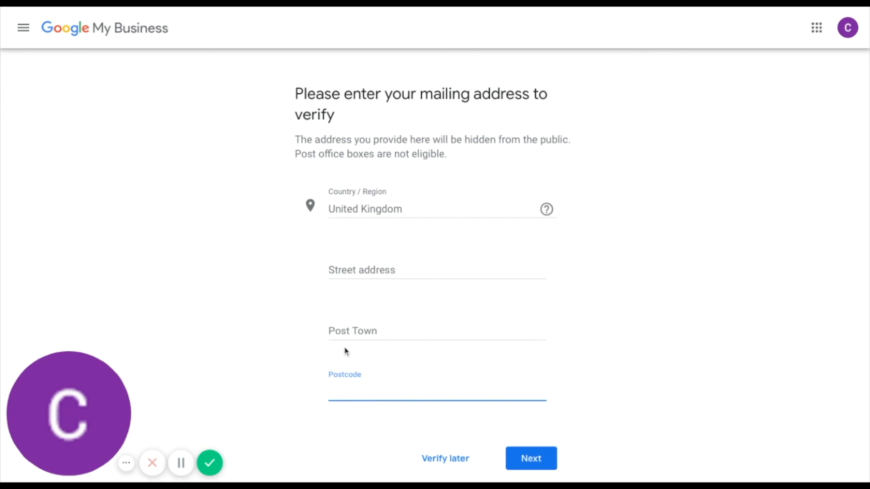
{"action": "left_click", "coordinate": [348, 270]}
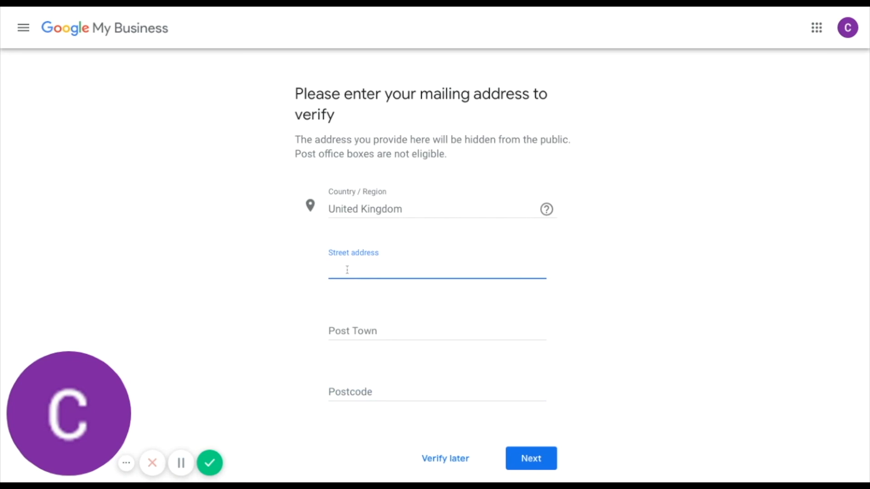
{"action": "left_click", "coordinate": [299, 270]}
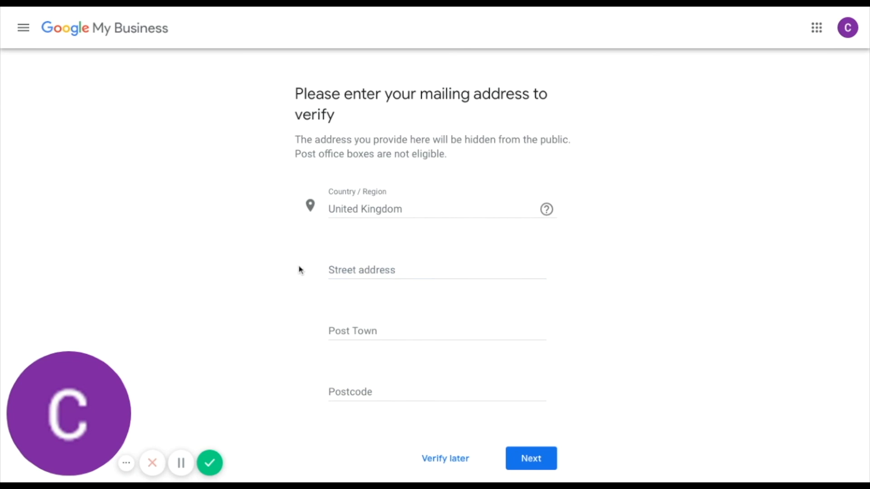
{"action": "left_click", "coordinate": [351, 269]}
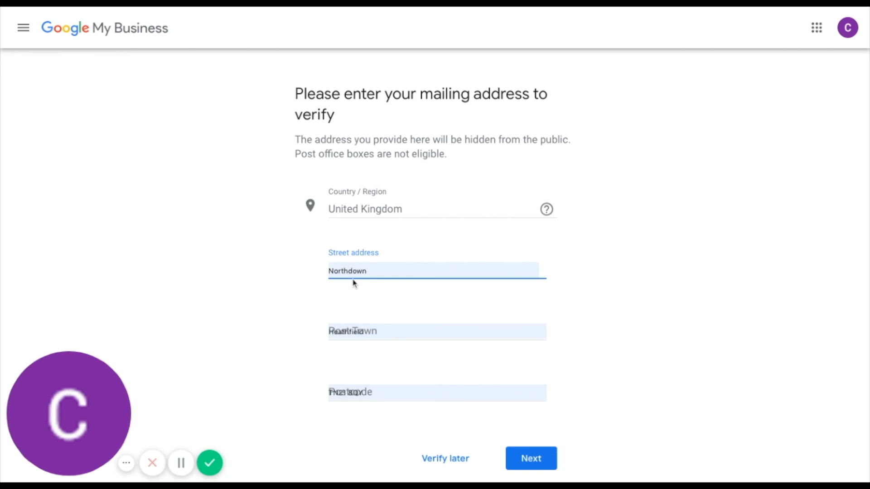
{"action": "left_click", "coordinate": [355, 283]}
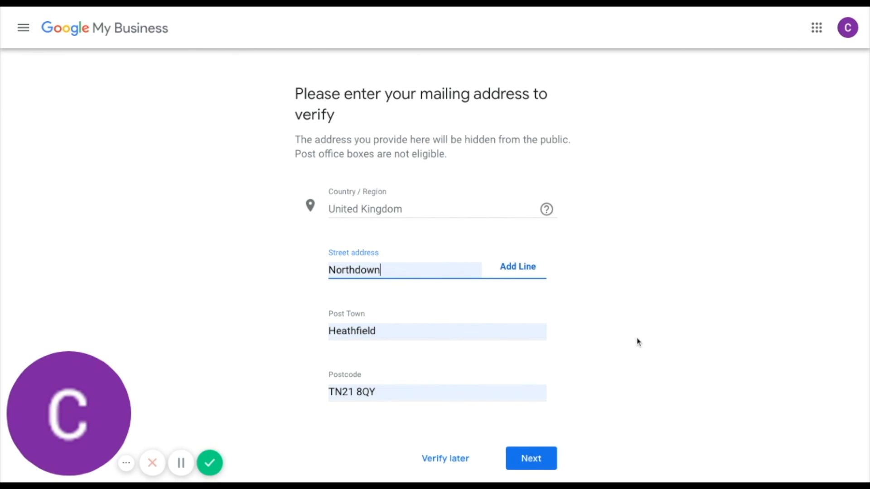
{"action": "scroll", "coordinate": [638, 342], "scroll_direction": "down", "scroll_amount": 1}
{"action": "scroll", "coordinate": [638, 342], "scroll_direction": "down", "scroll_amount": 1}
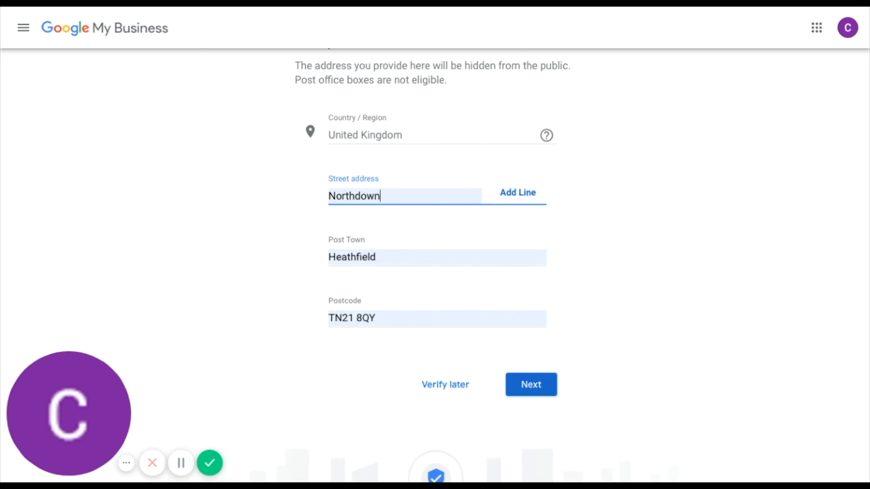
{"action": "key", "text": "Return"}
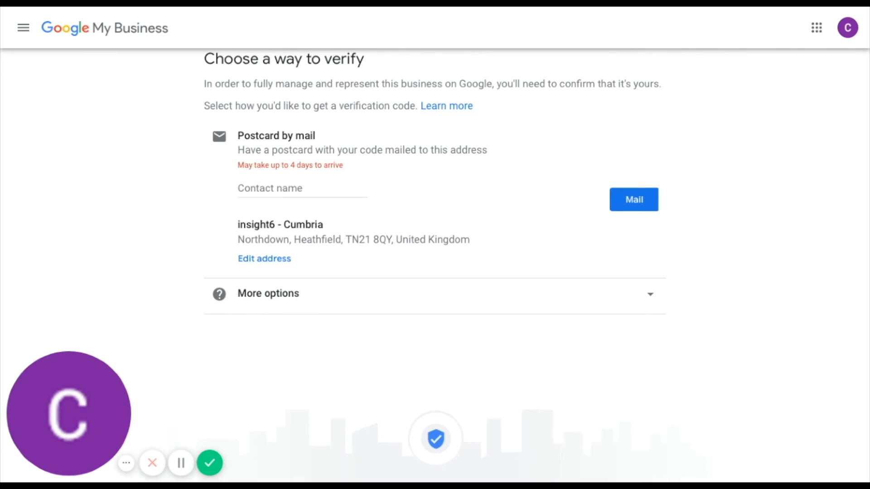
Step: Enter the contact's full name for the postcard and expand the other verification options
{"action": "scroll", "coordinate": [480, 321], "scroll_direction": "up", "scroll_amount": 1}
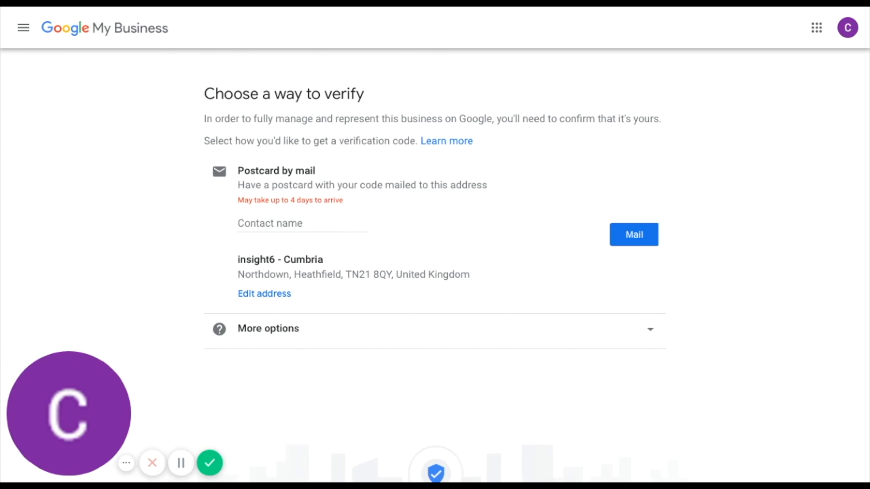
{"action": "left_click", "coordinate": [247, 225]}
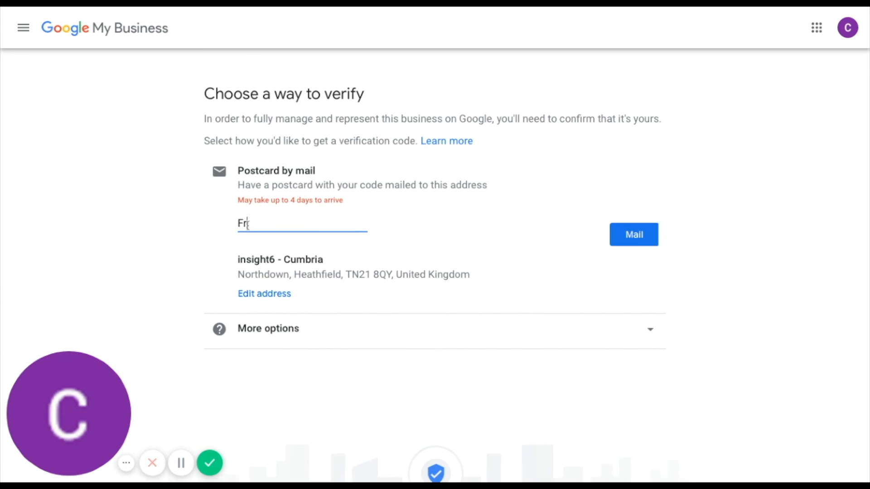
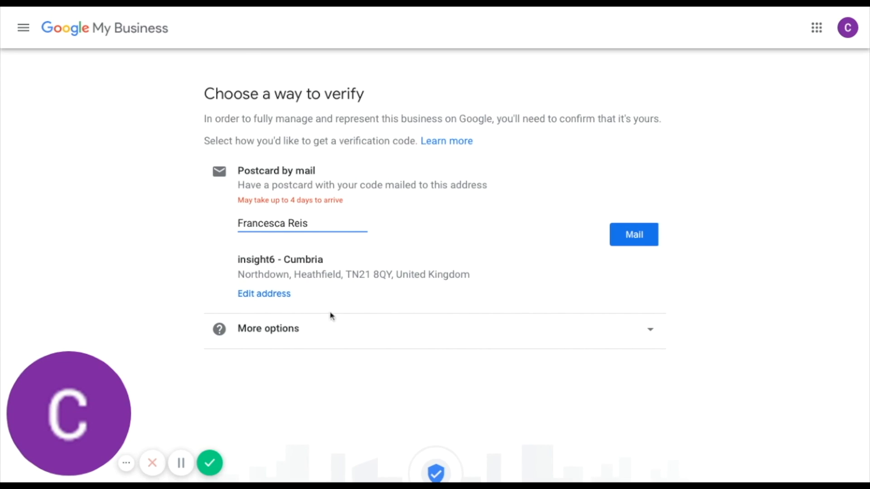
{"action": "left_click", "coordinate": [320, 339]}
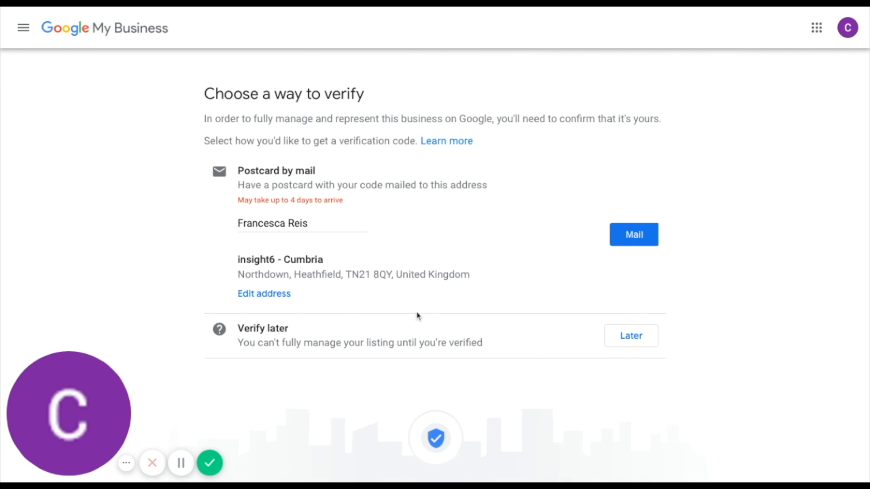